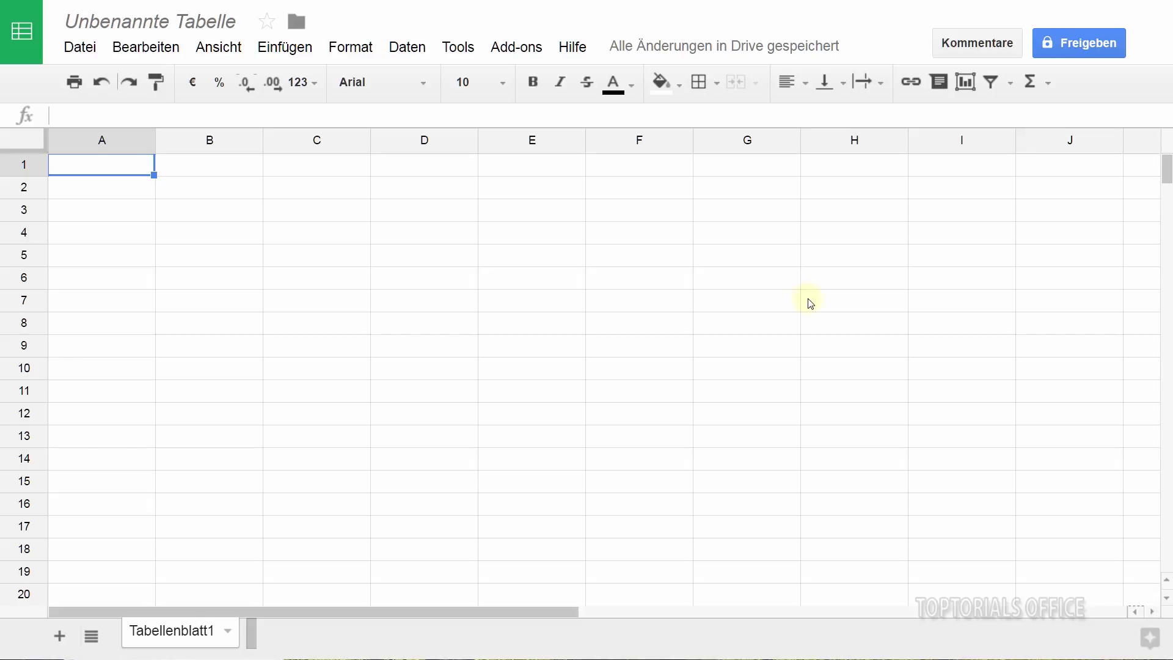
Enter Eins, Zwei, Drei, Vier and Fünf down cells H2 to H6.
left_click(823, 190)
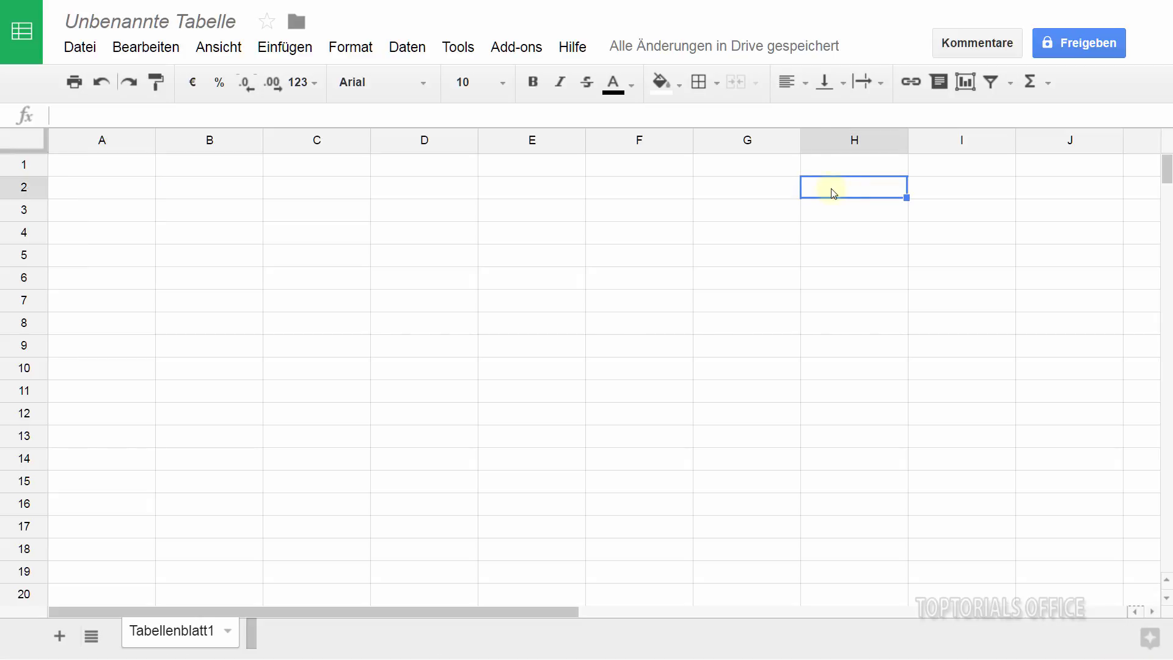
type("Eins")
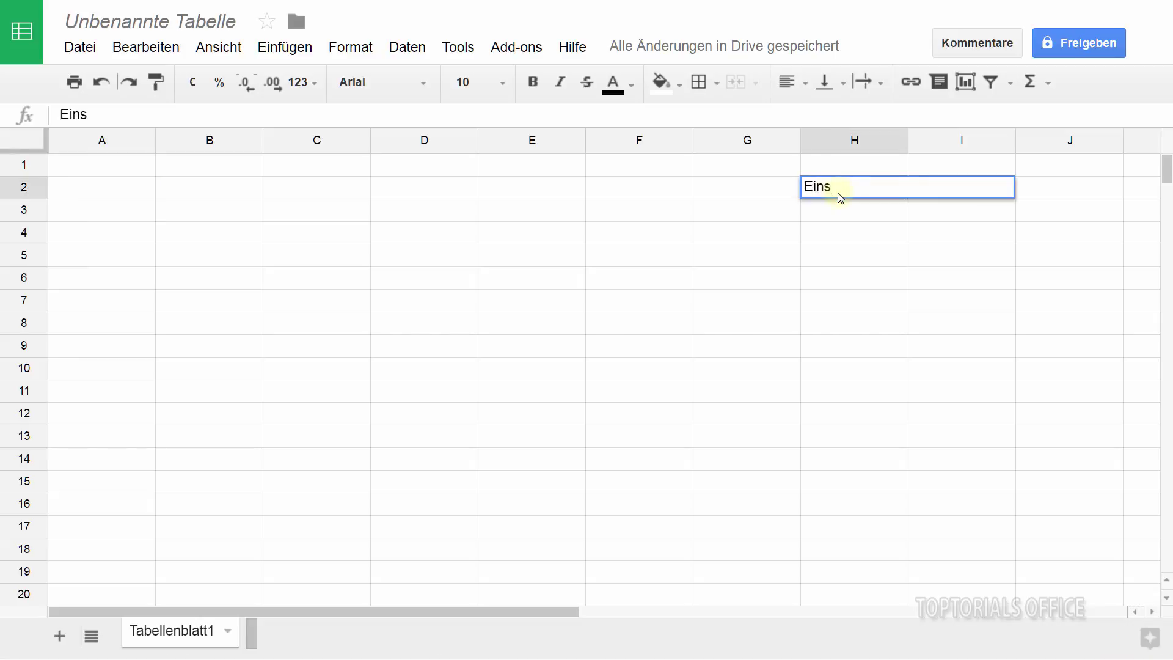
key("Return")
type("Zwei")
key("Return")
type("Dre")
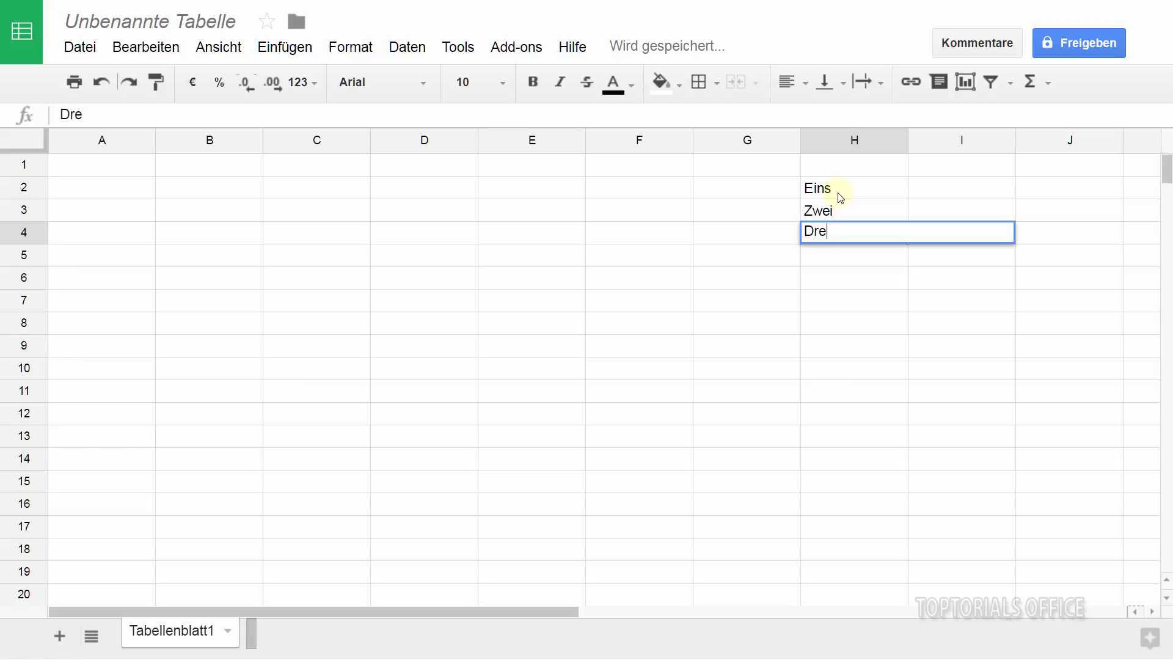
type("i")
key("Return")
type("Vier")
key("Return")
type("Fünf")
key("Return")
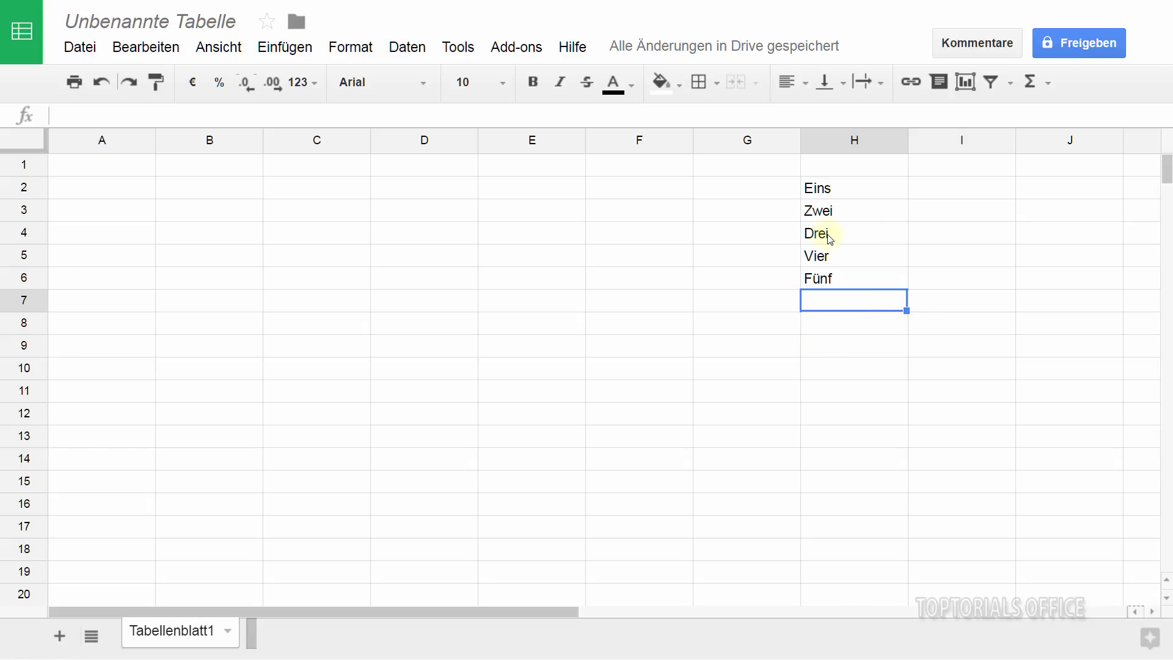
Open Datenvalidierung for C2 with the criterion Liste aus einem Bereich.
left_click(332, 193)
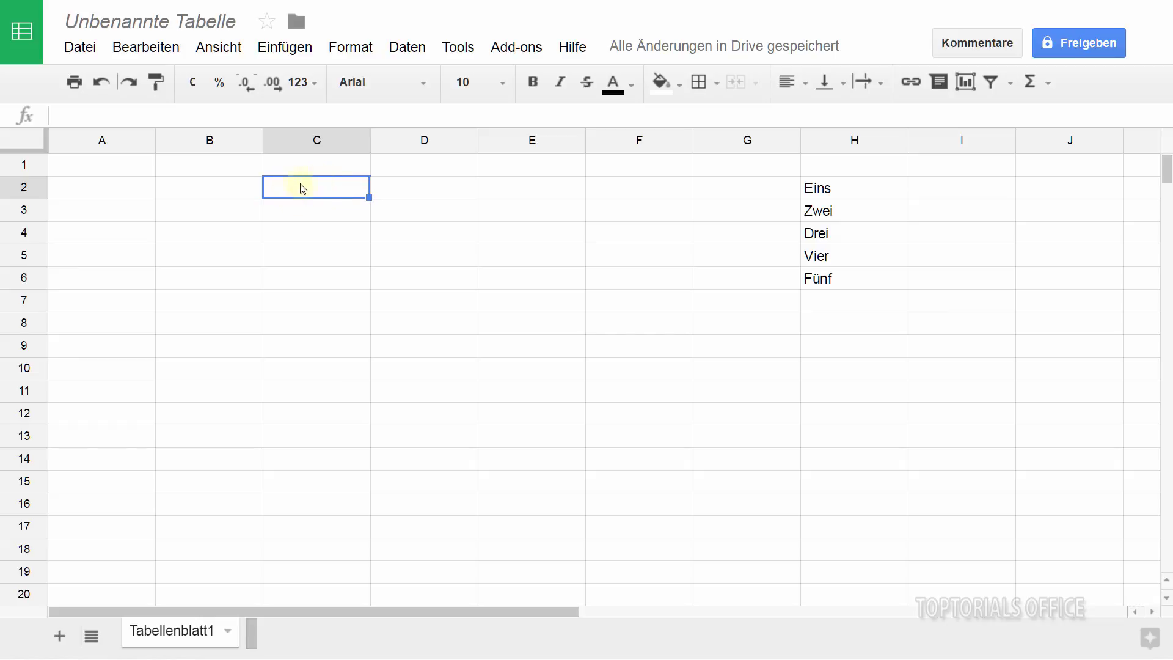
left_click(403, 54)
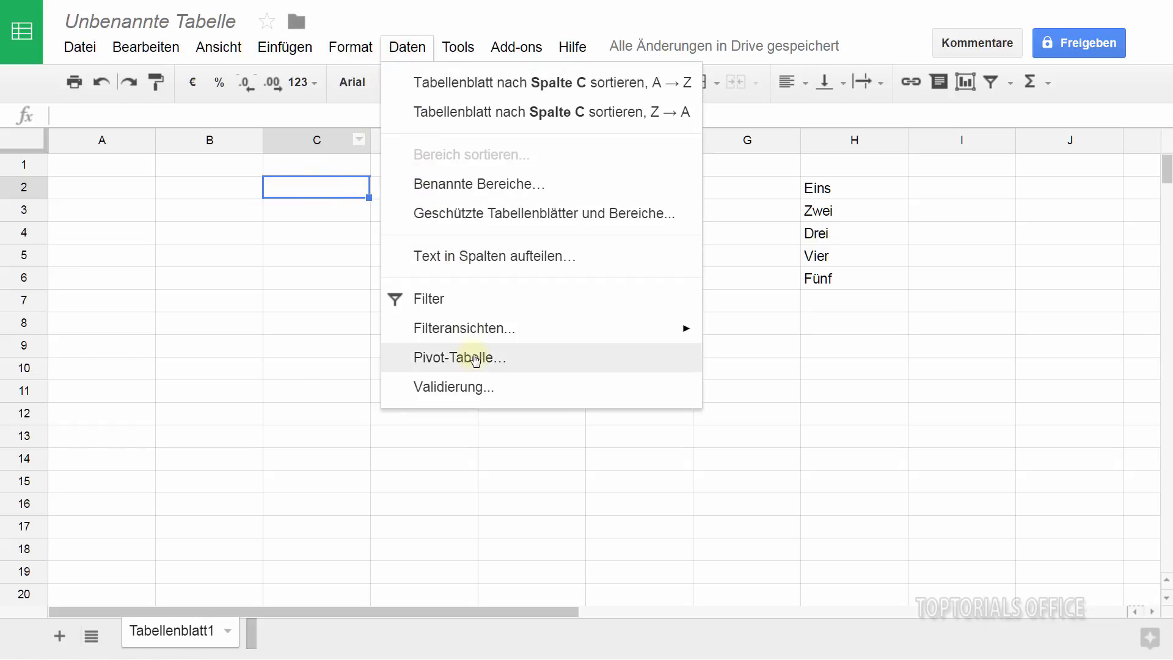
right_click(312, 188)
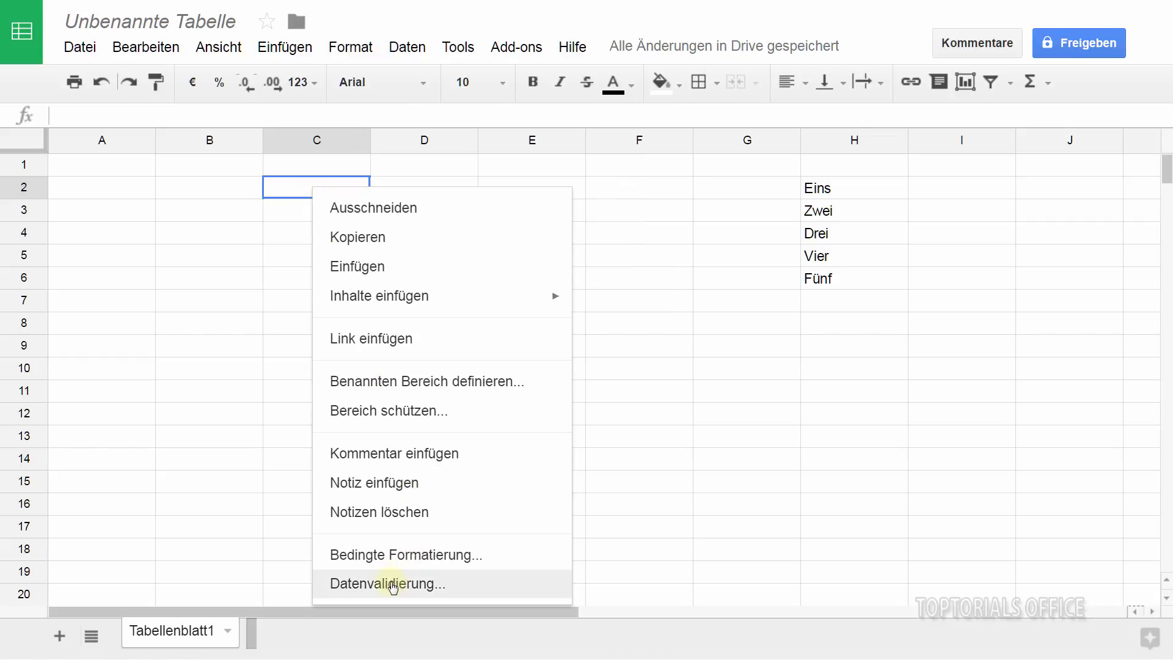
left_click(391, 584)
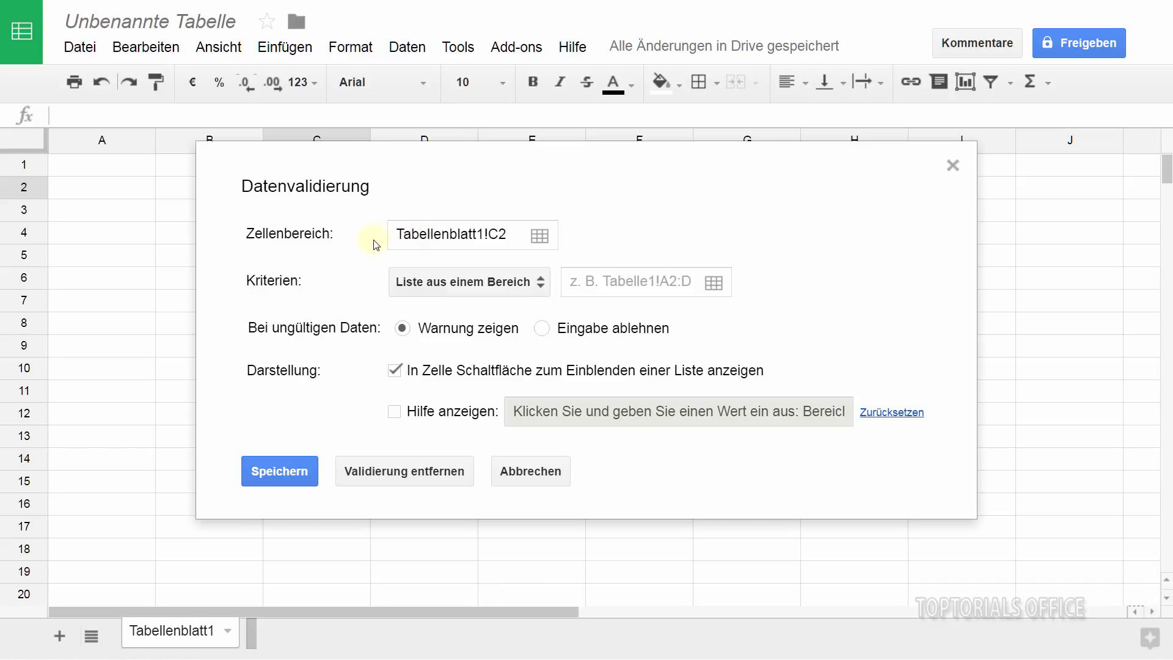
left_click_drag(405, 158, 621, 145)
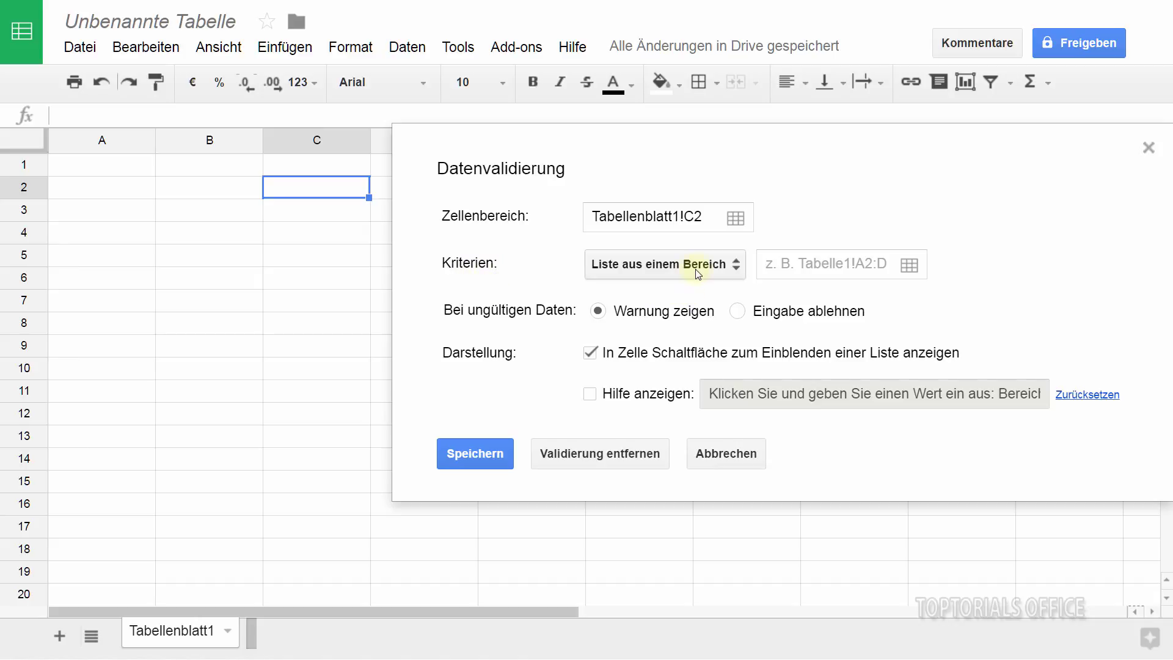
left_click(734, 268)
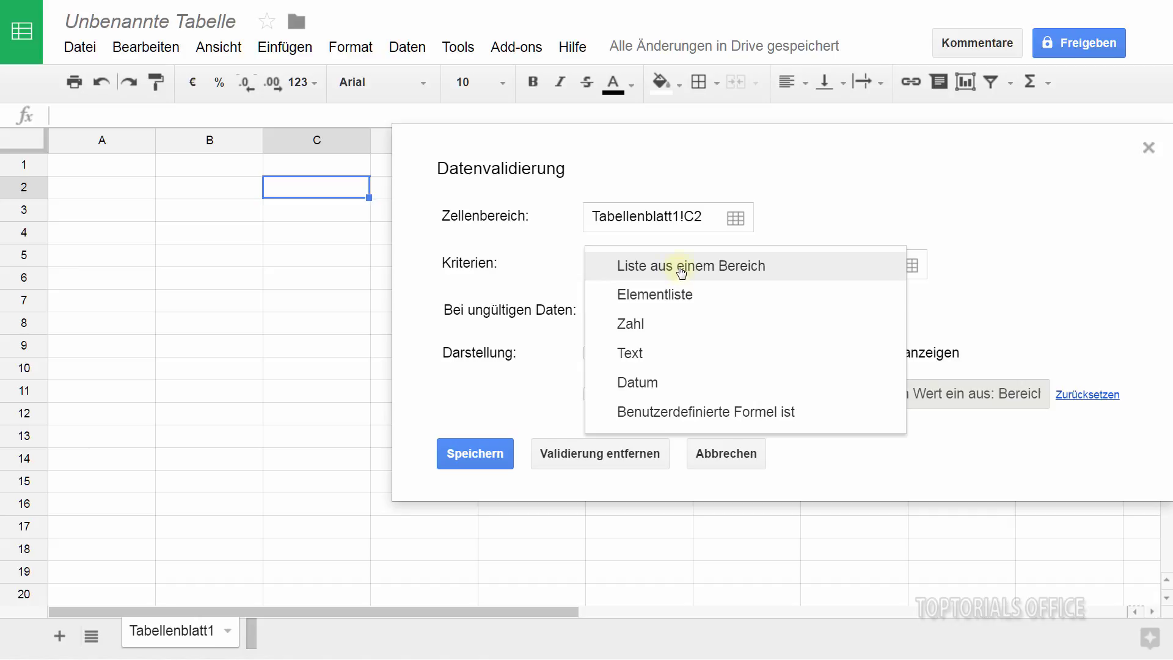
left_click(681, 272)
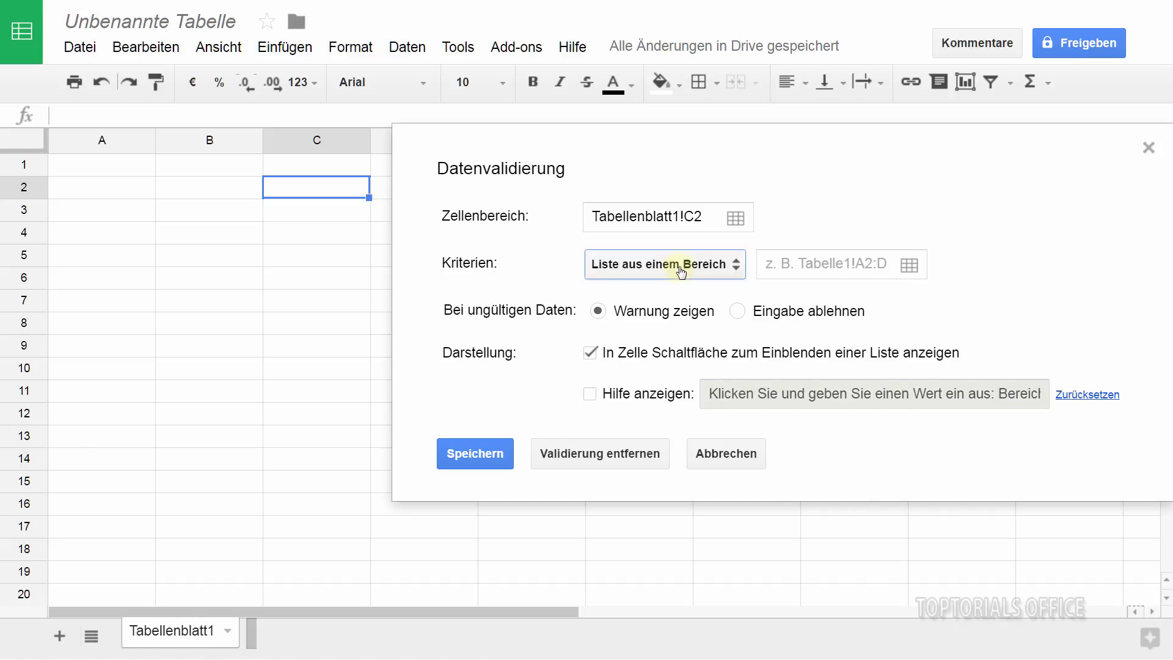
Use H2:H6 as the source range for C2's list rule and save it.
left_click(910, 267)
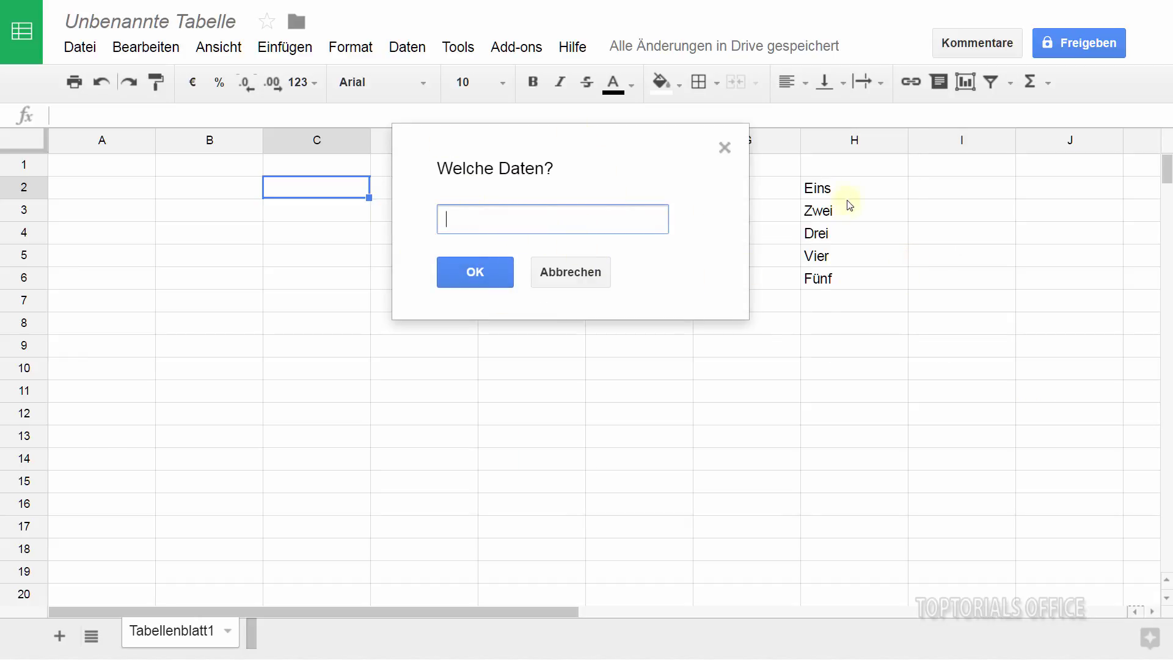
left_click_drag(835, 189, 841, 280)
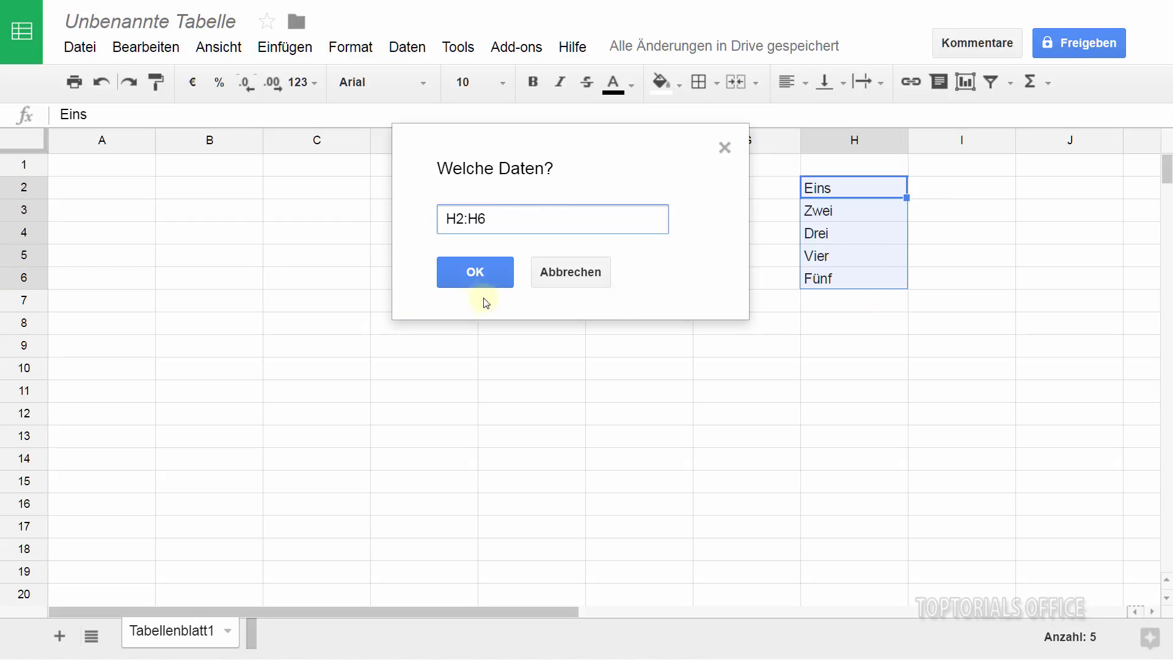
left_click(477, 273)
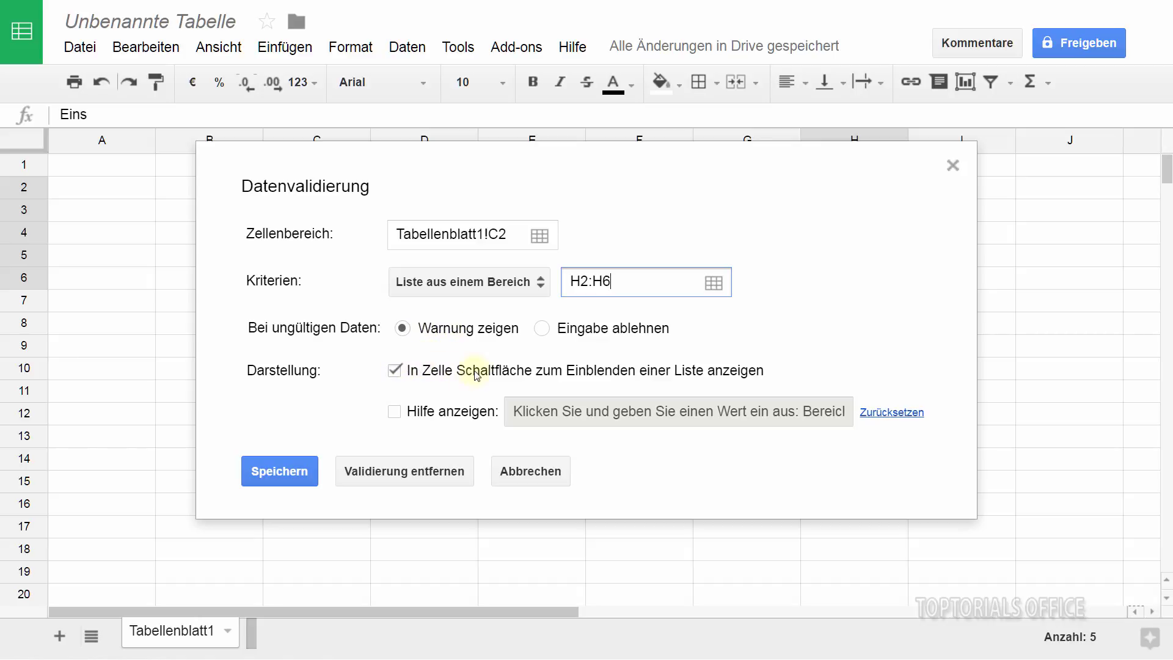
left_click(275, 469)
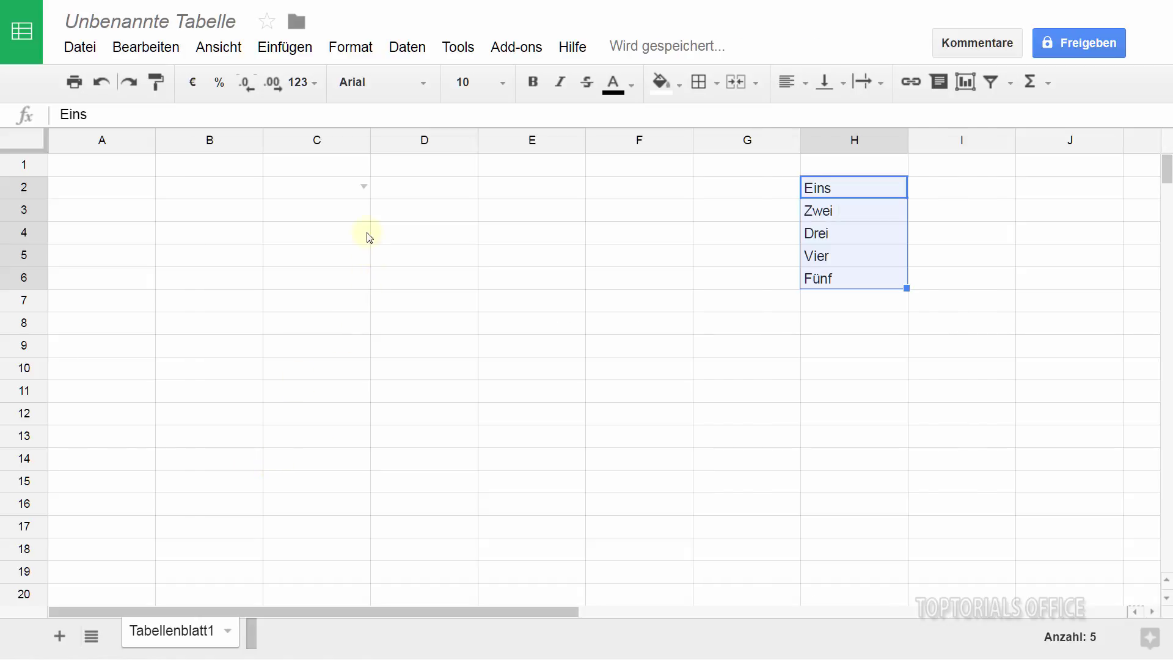
Pick Drei from C2's dropdown, then overwrite C2 with the off-list word Sieben.
left_click(364, 187)
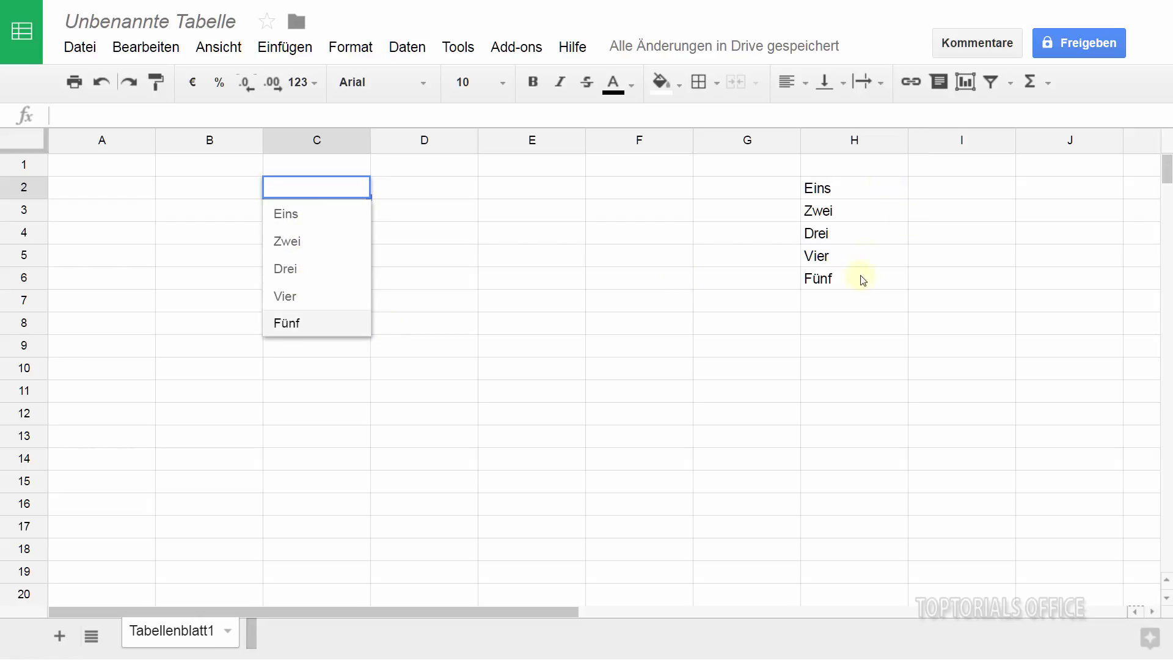
left_click(297, 270)
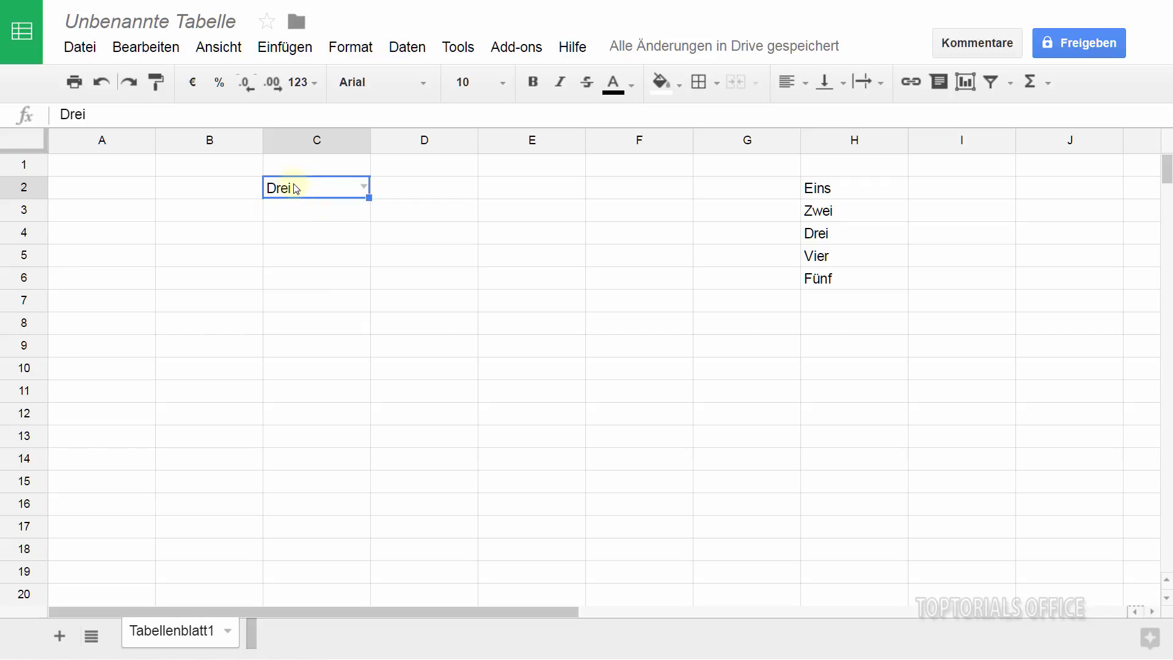
type("Sieben")
key("Return")
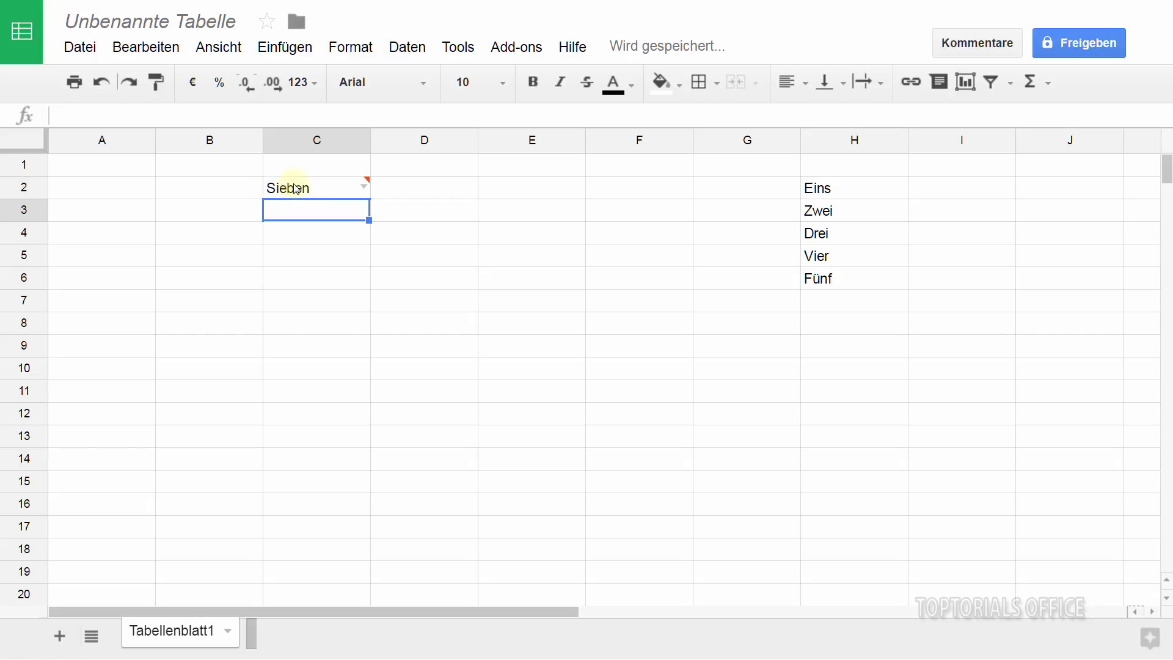
mouse_move(368, 181)
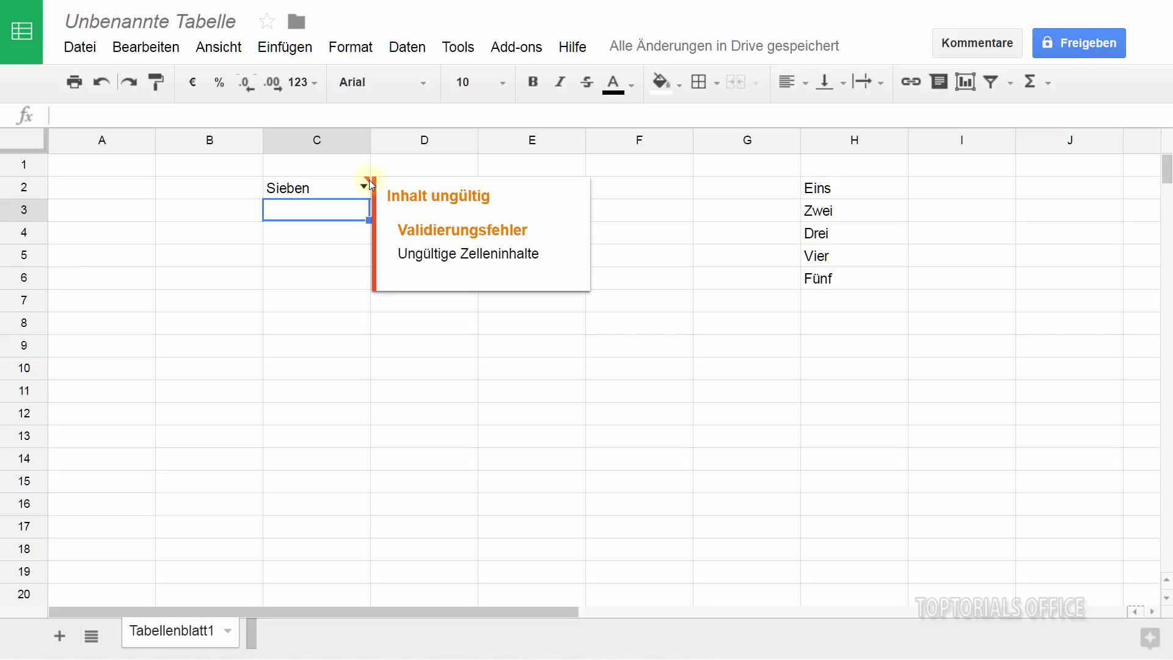
Change C2's validation to Eingabe ablehnen and save the rule.
left_click(318, 188)
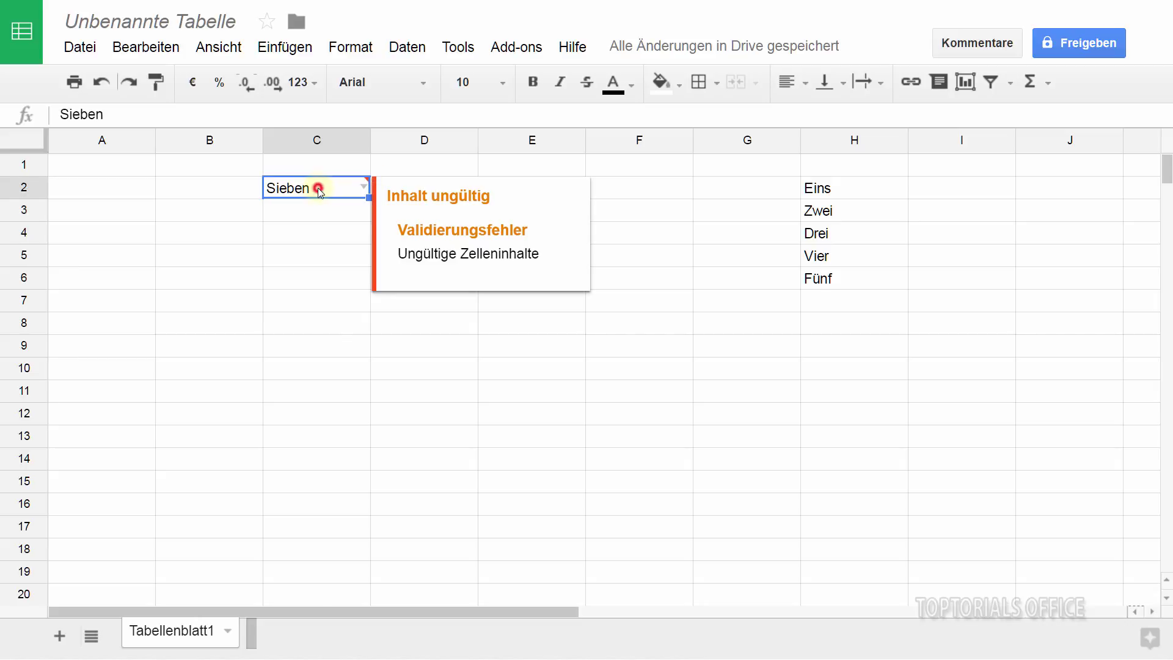
right_click(319, 190)
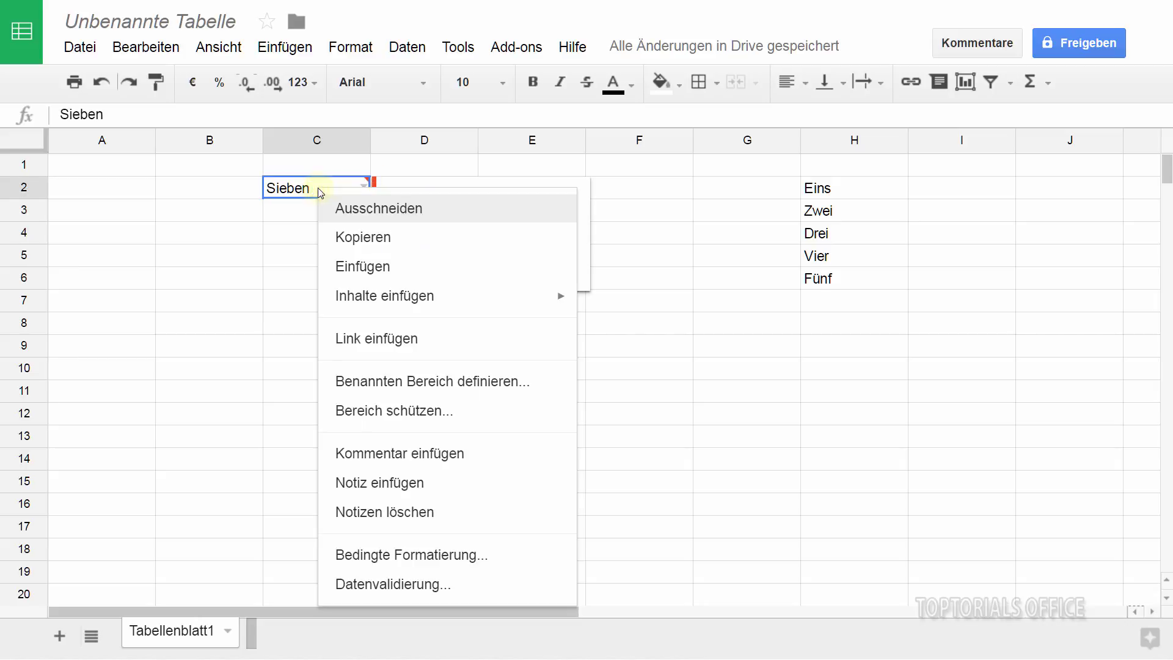
left_click(378, 586)
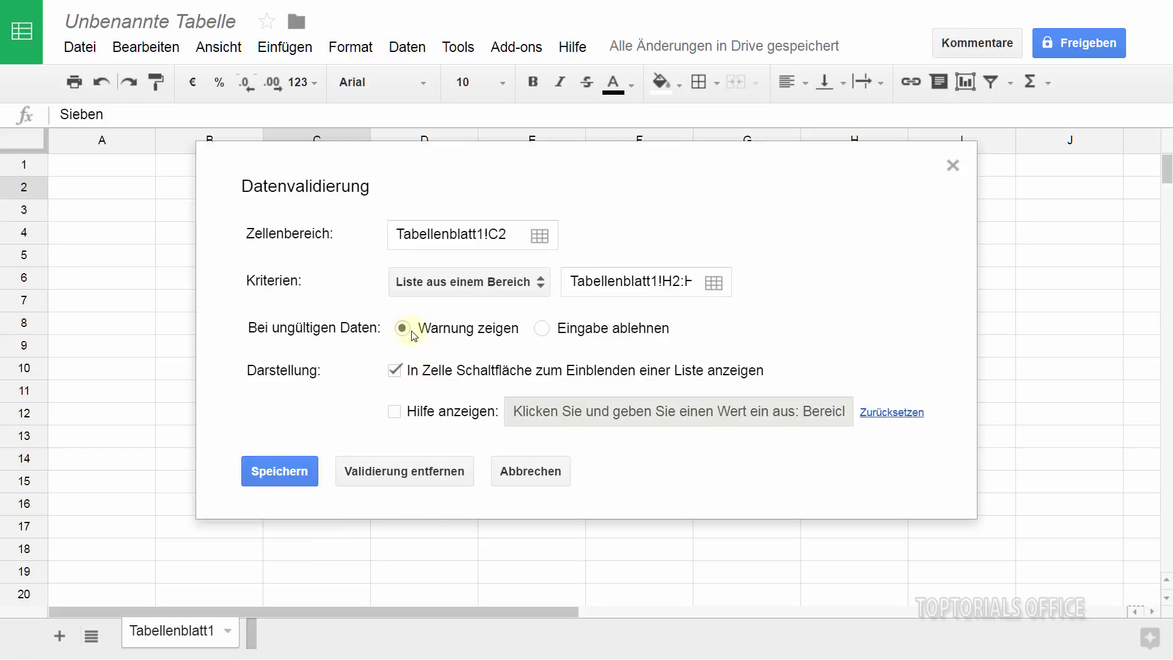
left_click(542, 329)
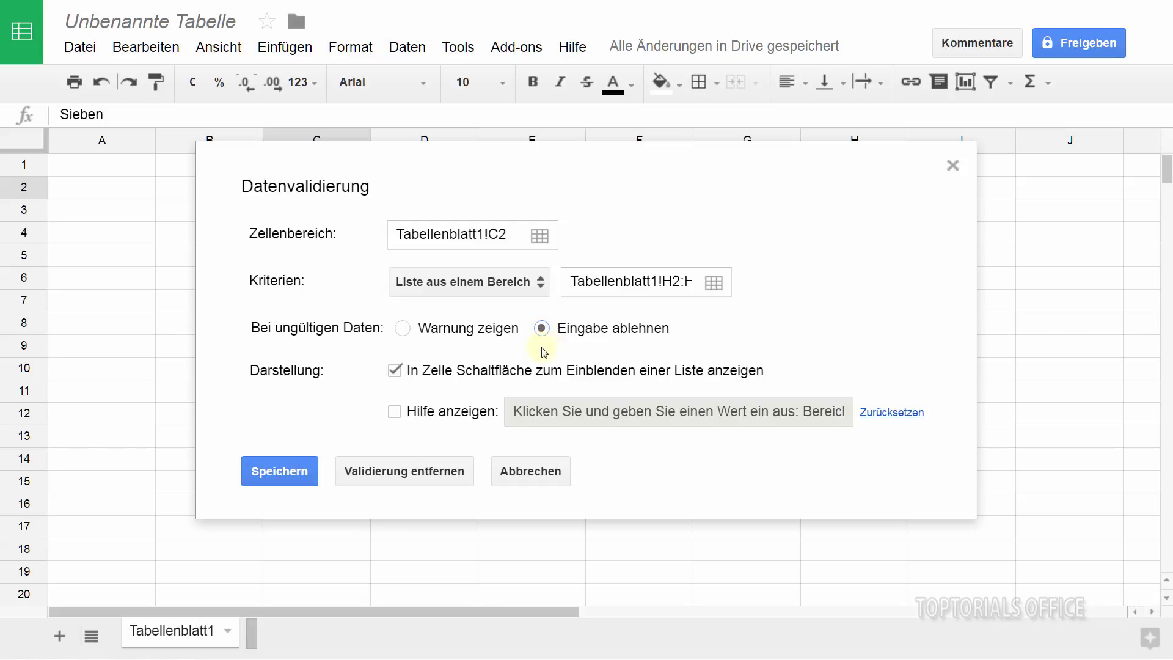
left_click(284, 471)
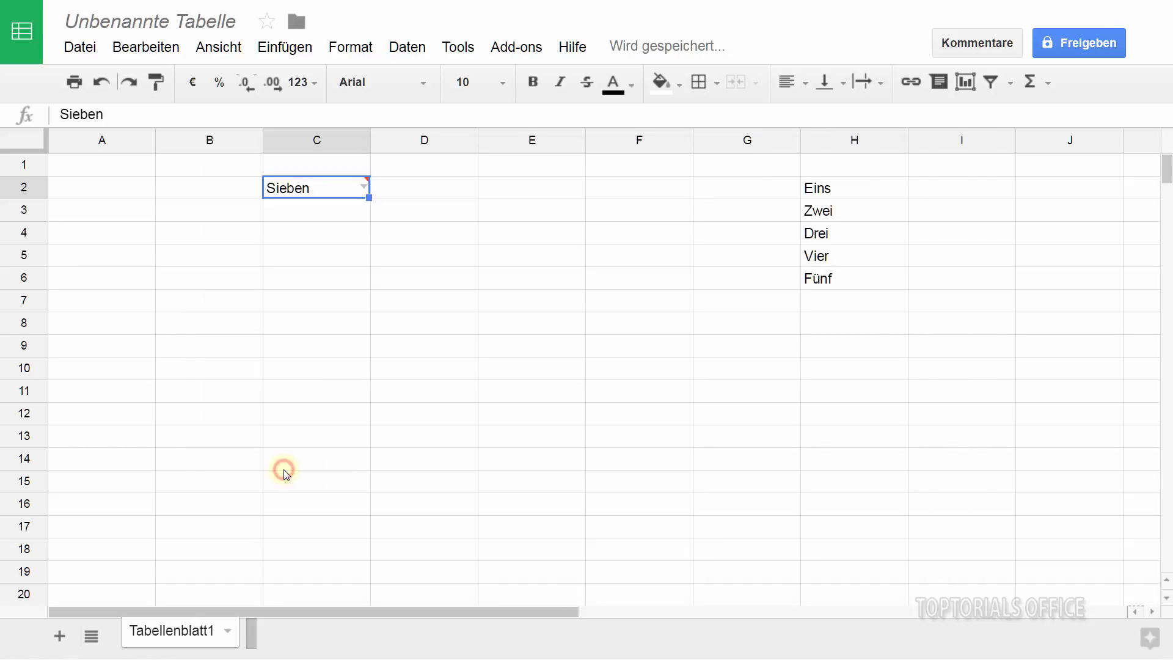
Choose Drei in C2, then try entering Sieben and dismiss the rejection error.
left_click(362, 187)
left_click(288, 268)
left_click(300, 192)
type("Sieb")
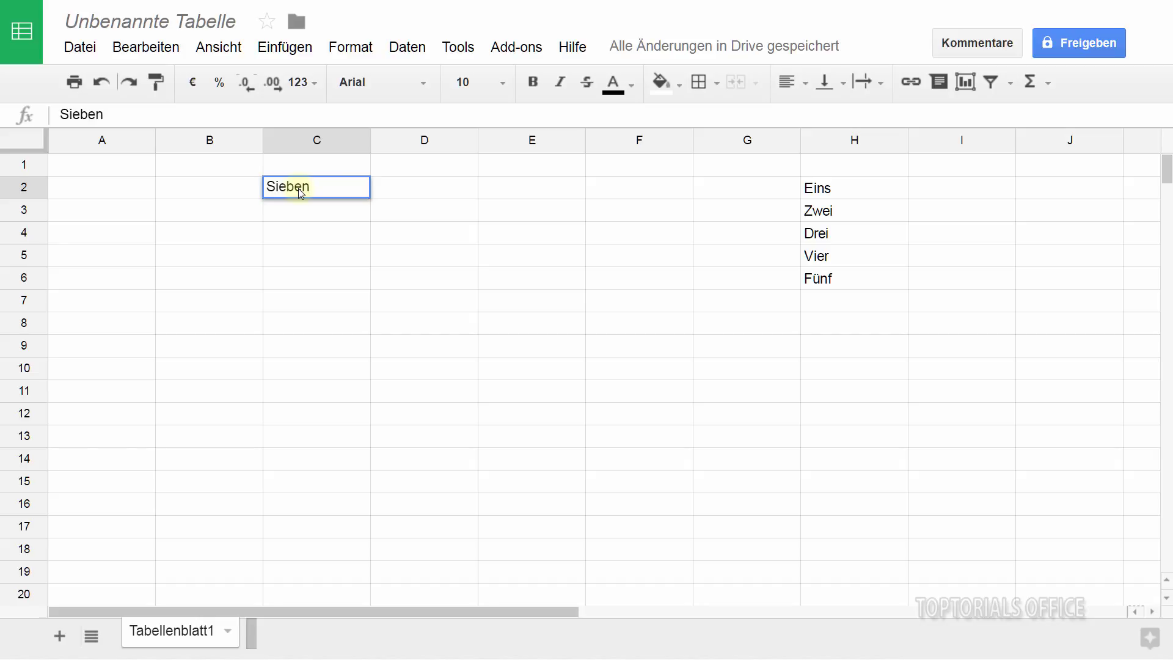
key("Return")
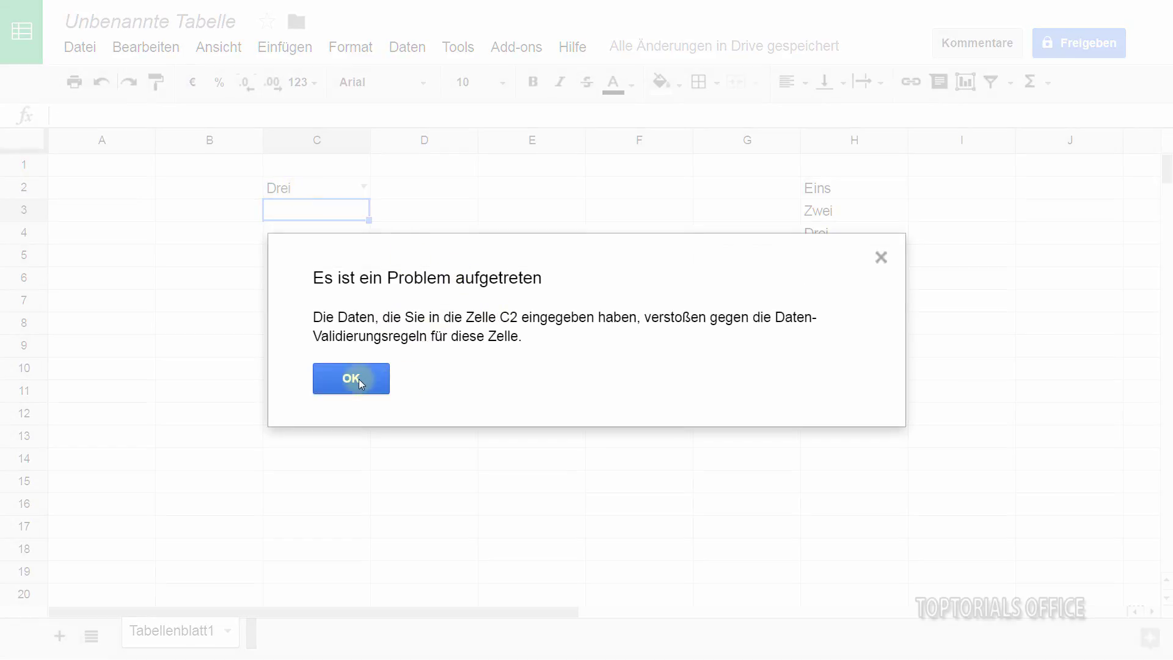
left_click(358, 379)
Turn off the in-cell dropdown list in C2's validation rule and save.
right_click(301, 188)
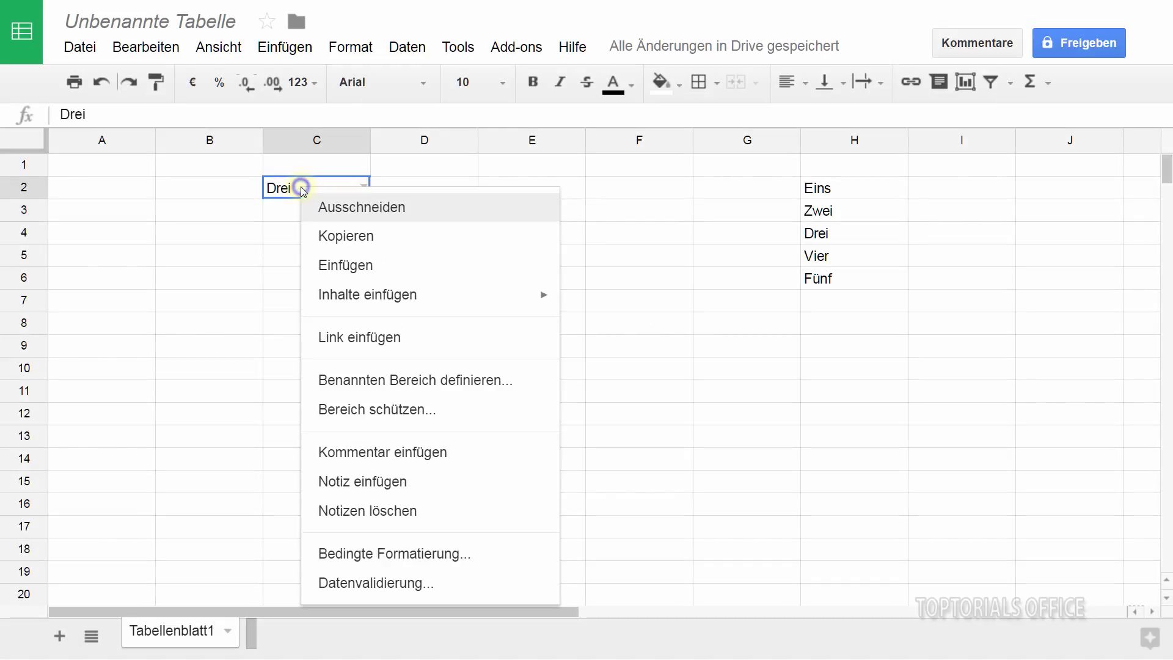
left_click(376, 579)
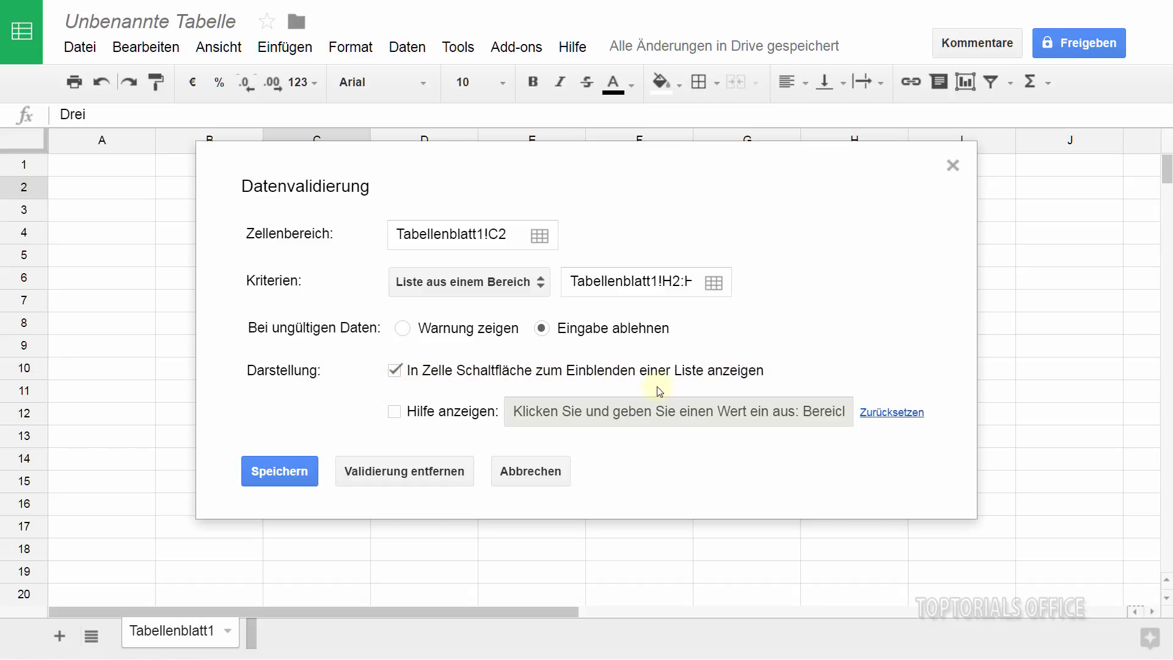
left_click(394, 372)
left_click(270, 475)
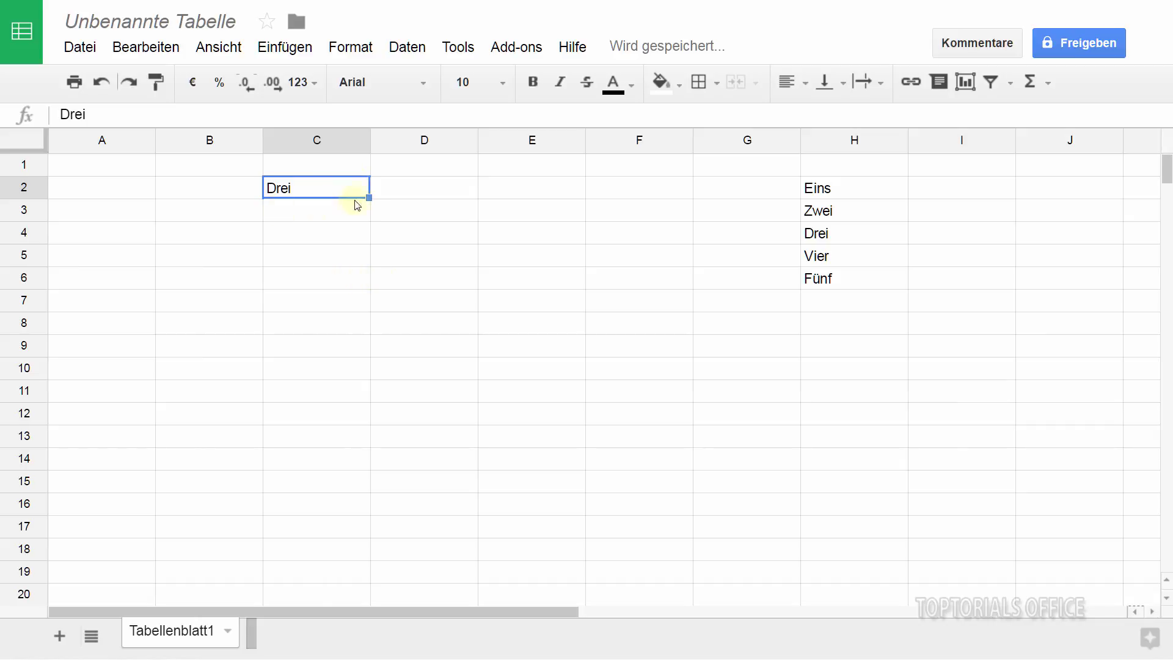
Enter Eins in C2, then replace it with Vier.
left_click(311, 191)
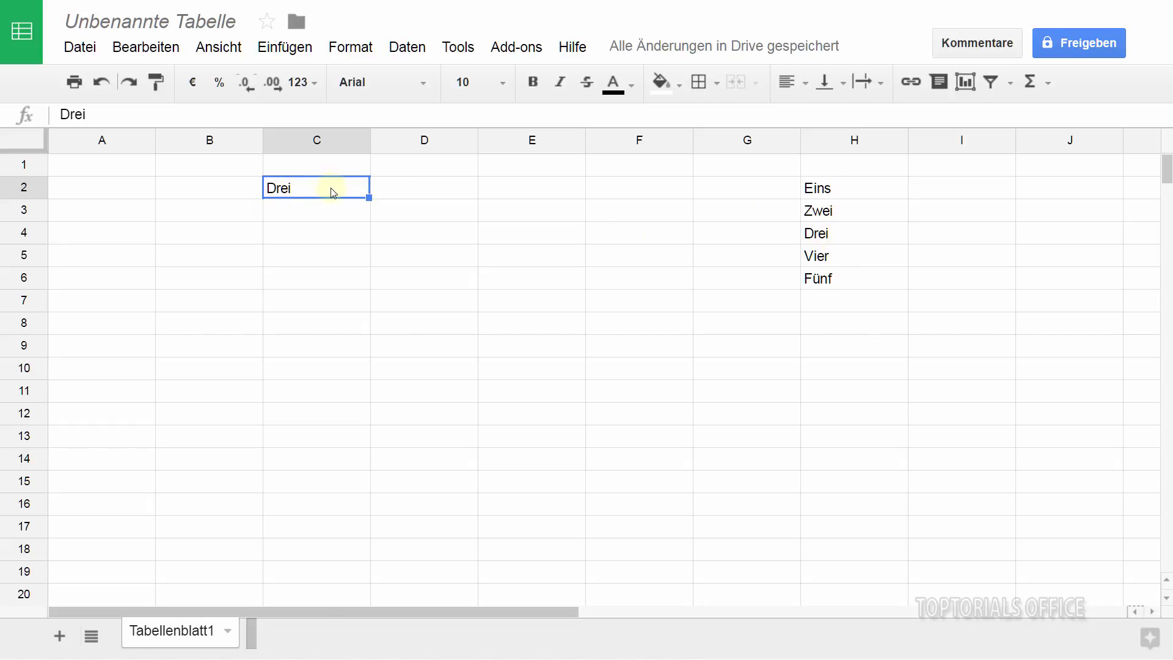
type("Eins")
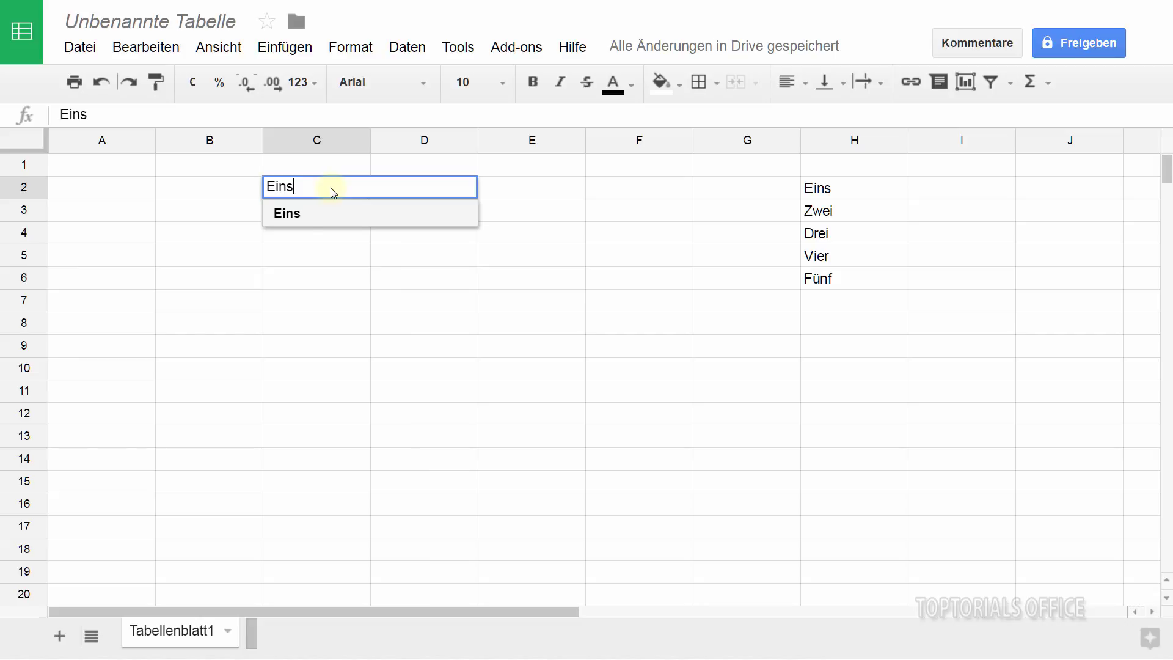
key("Return")
left_click(331, 192)
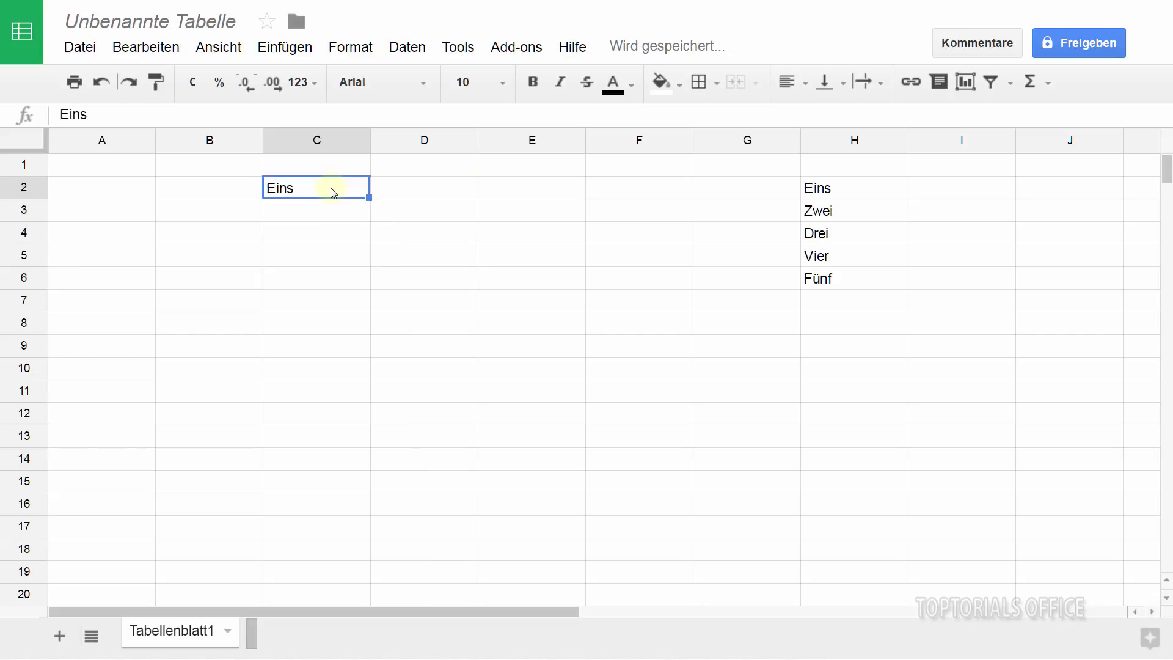
type("Vier")
key("Return")
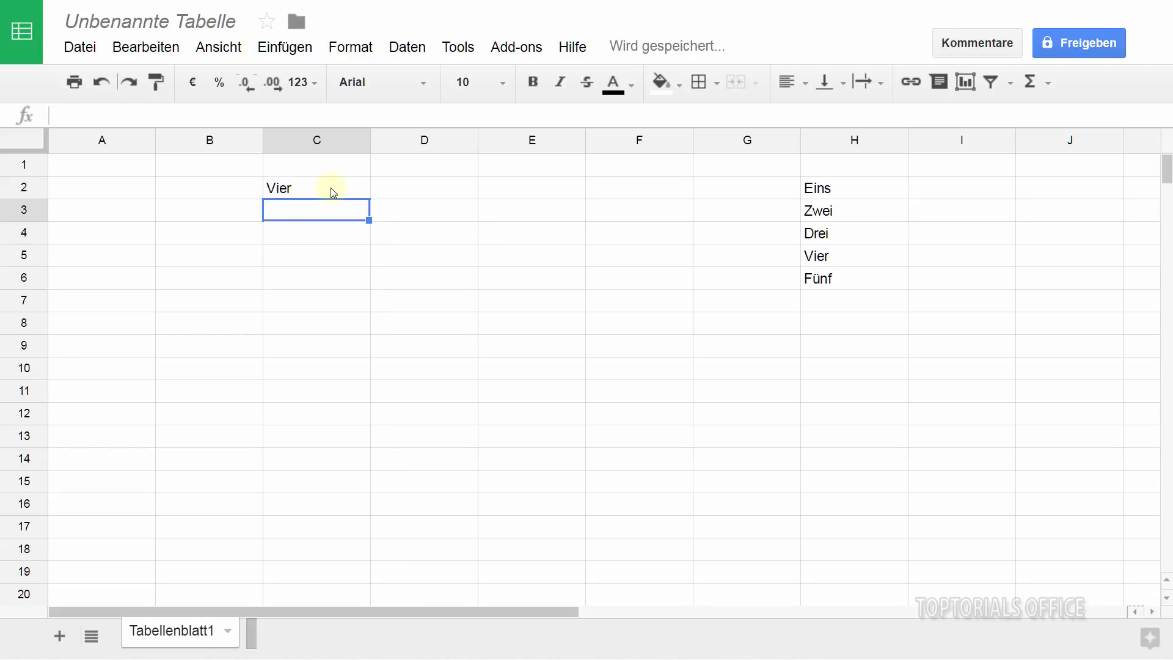
Attempt to enter Sieben in C2 and dismiss the invalid-data warning.
left_click(332, 192)
type("Sieben")
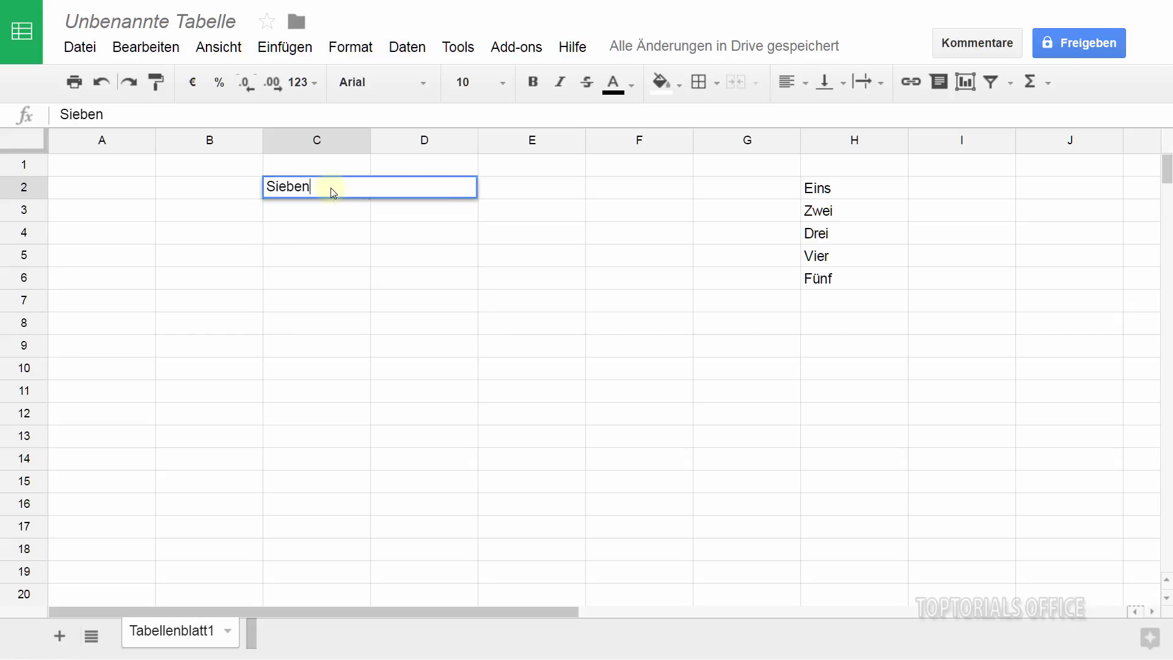
key("Return")
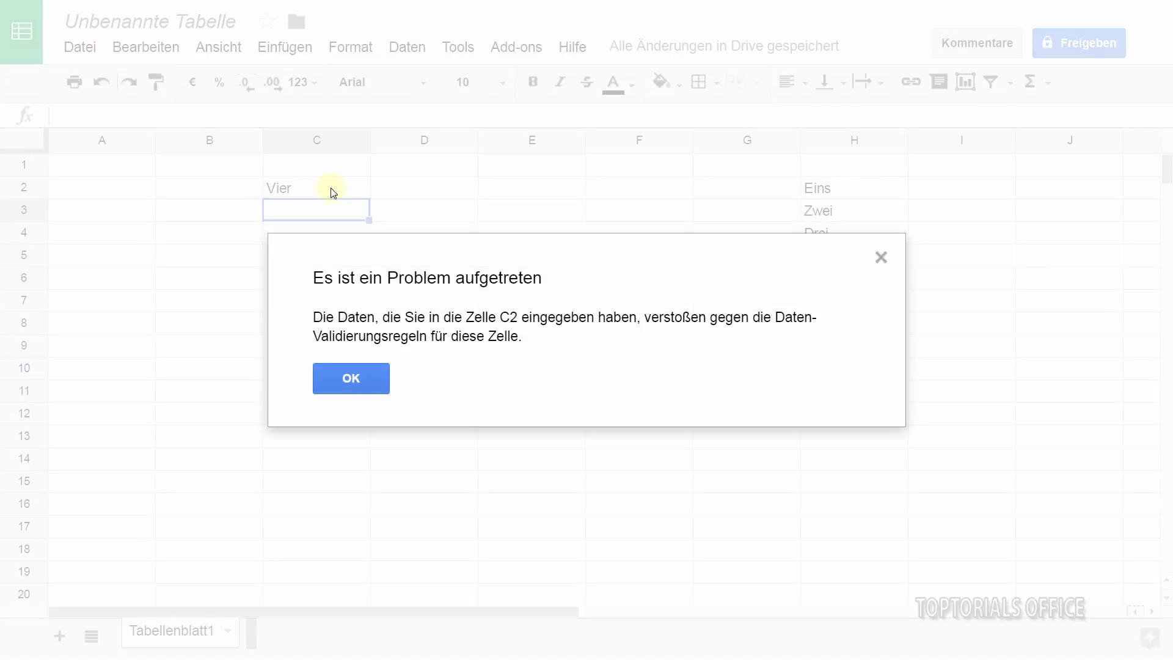
left_click(357, 380)
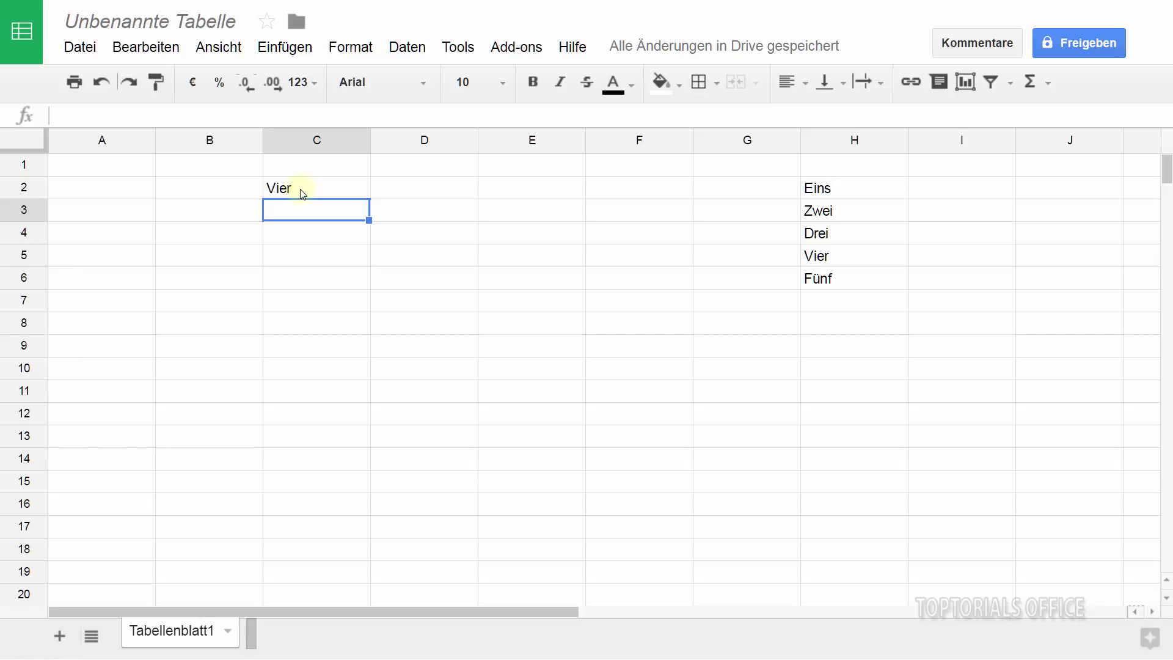
Set C2 to Eins by accepting the autocomplete suggestion after typing E.
left_click(299, 189)
type("E")
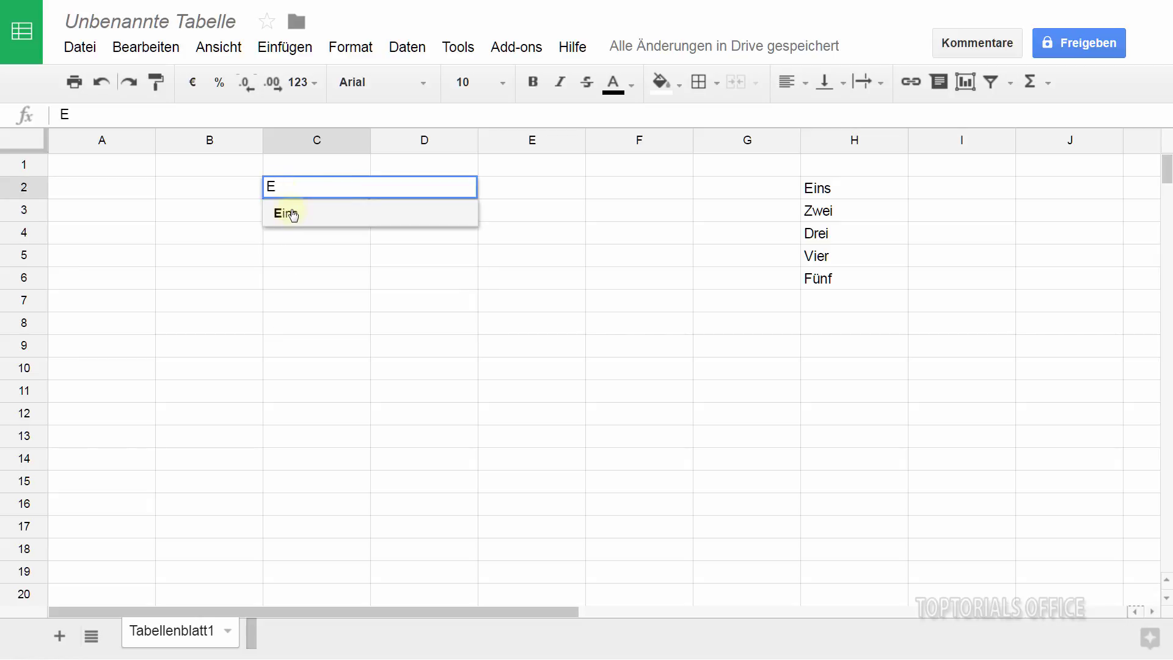
left_click(293, 214)
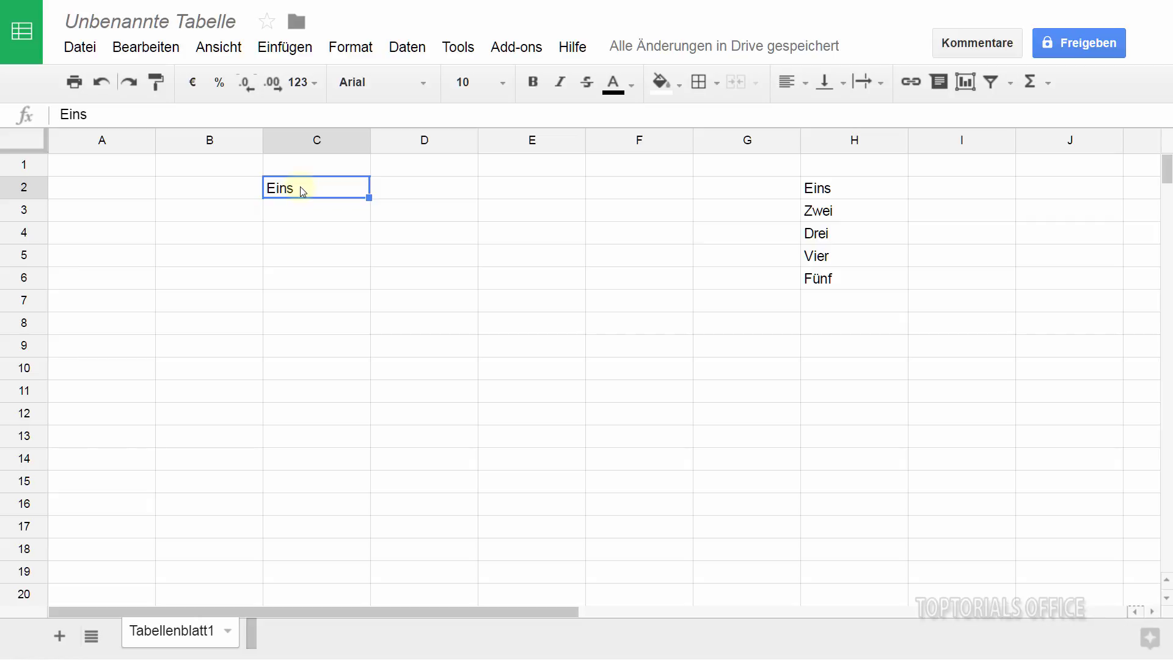
Re-enable C2's in-cell dropdown and set help text 'Bitte einen Wert aus der Liste Wählen'.
right_click(303, 187)
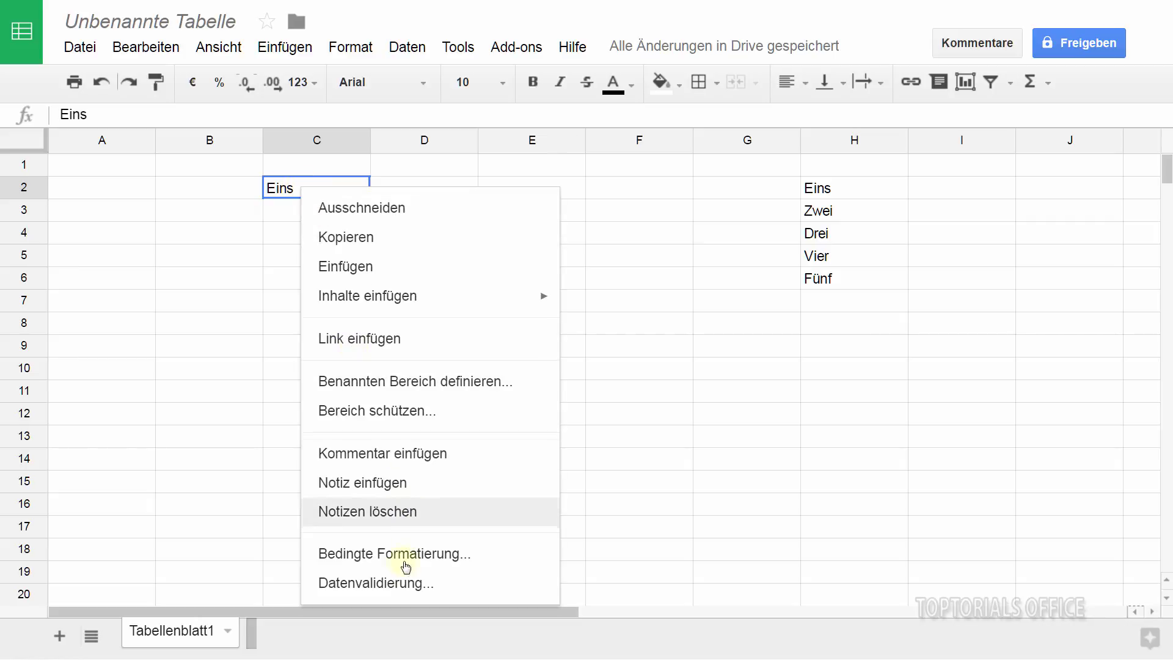
left_click(391, 585)
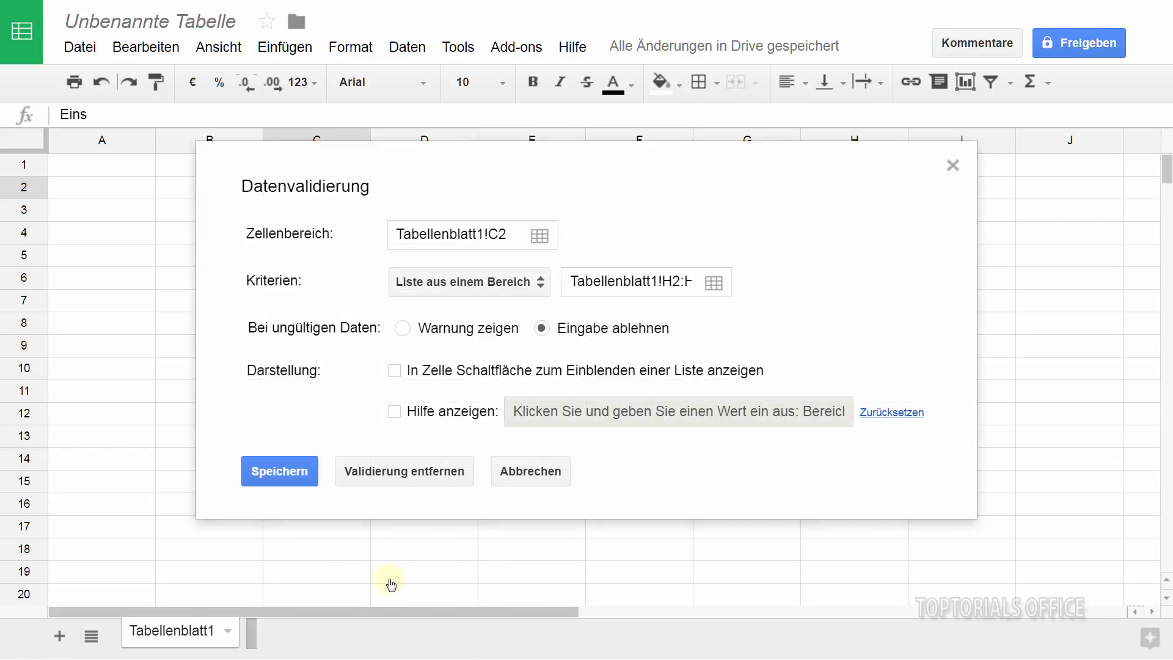
left_click(395, 374)
left_click(395, 412)
left_click_drag(509, 413, 901, 444)
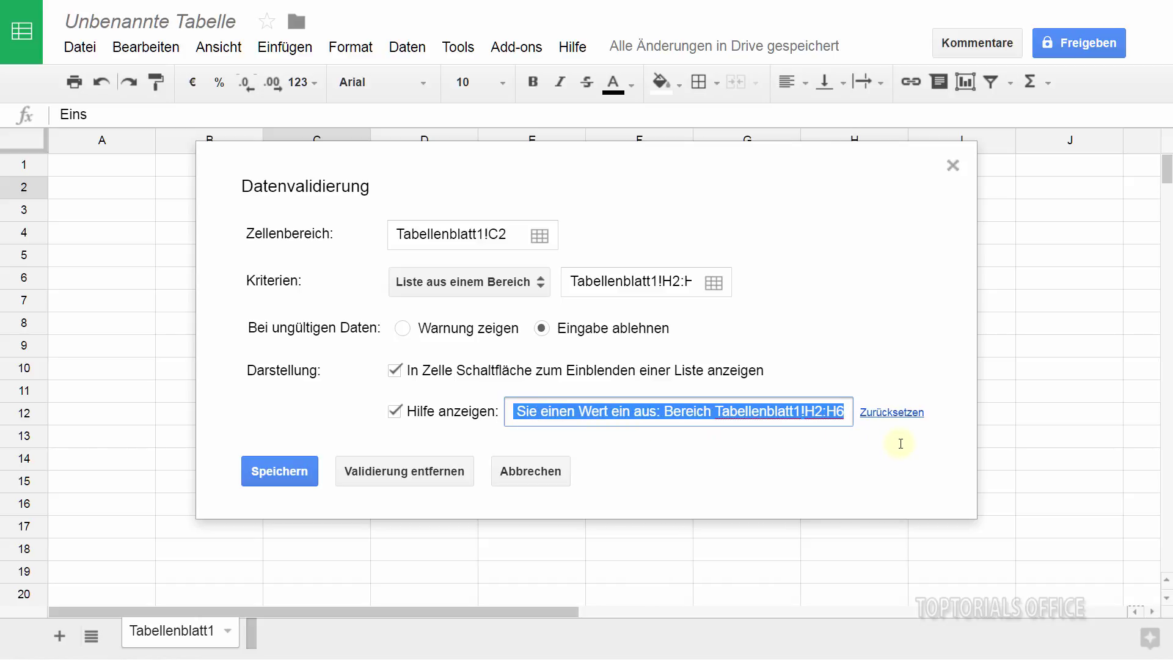
key("BackSpace")
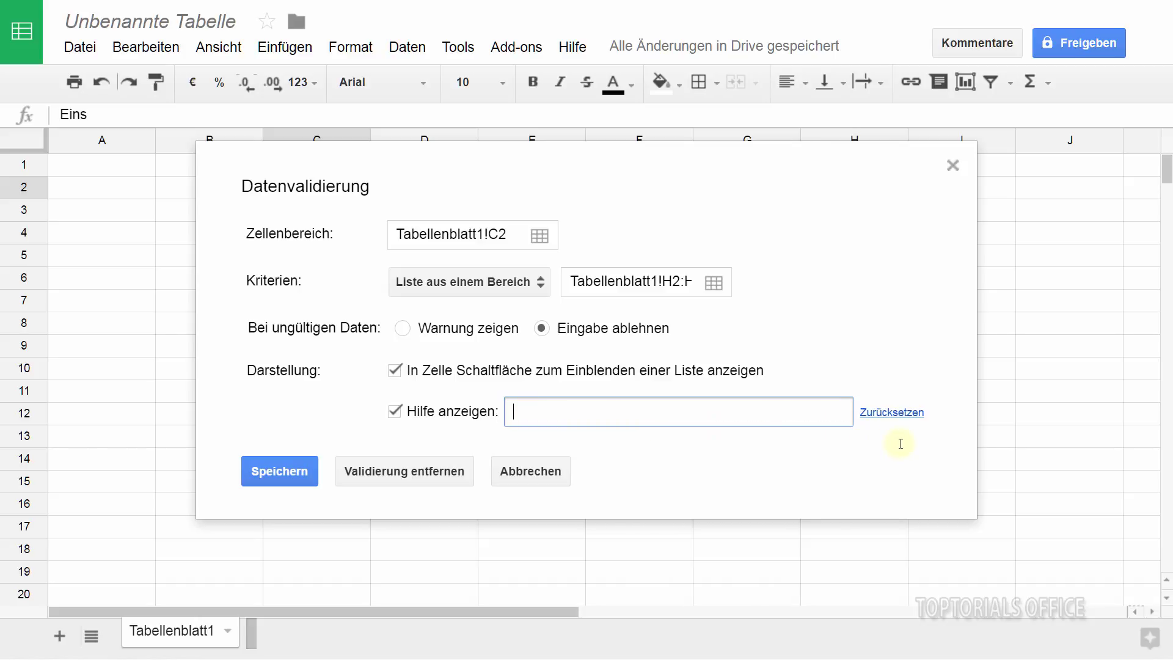
type("Bitte einen Wert ")
type("aus der Liste Wählen")
left_click(278, 471)
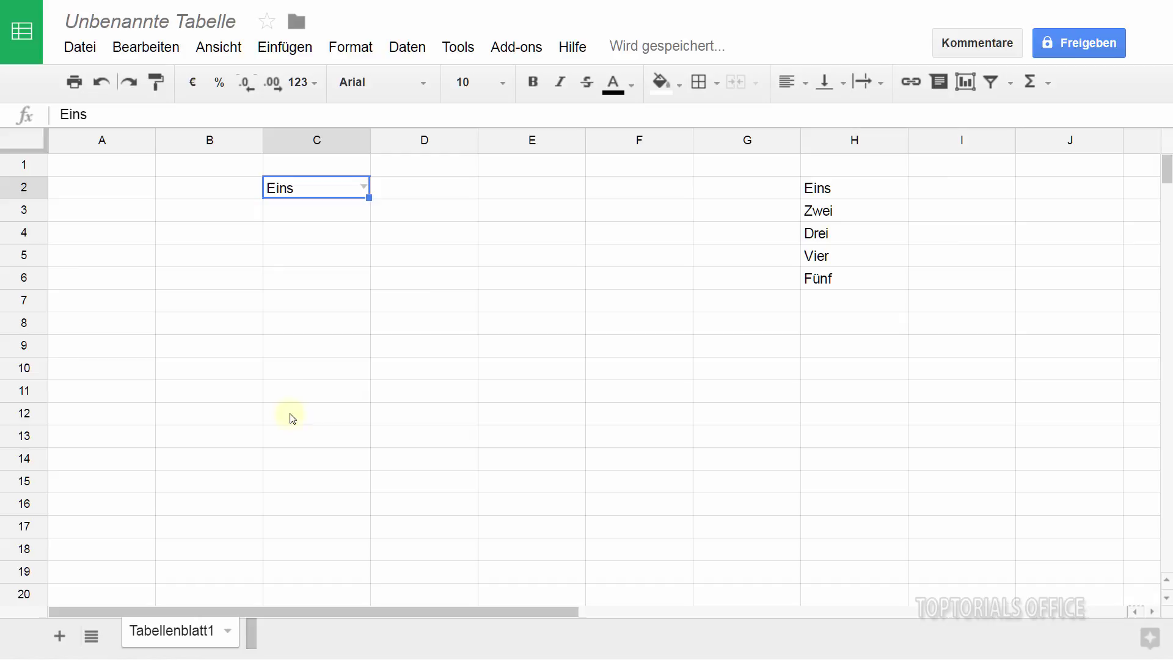
mouse_move(317, 187)
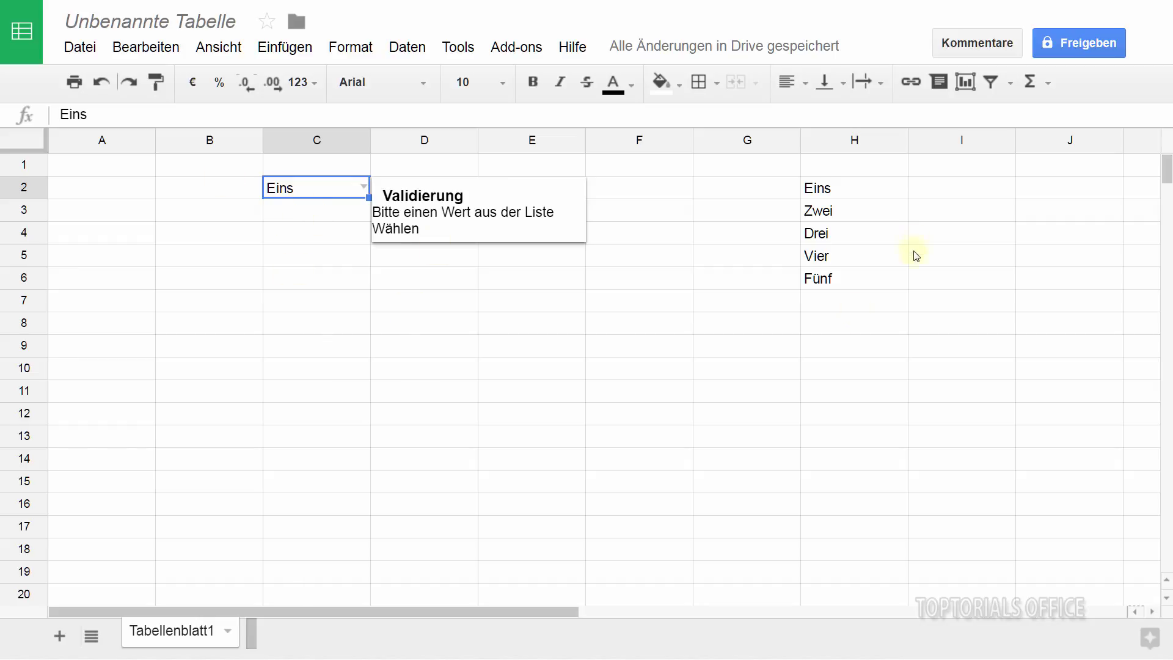
Cut the Eins–Fünf list from H2:H6 into D14:D18, then add the empty sheet Tabellenblatt2.
left_click(838, 191)
left_click_drag(838, 190, 833, 278)
key("ctrl+c")
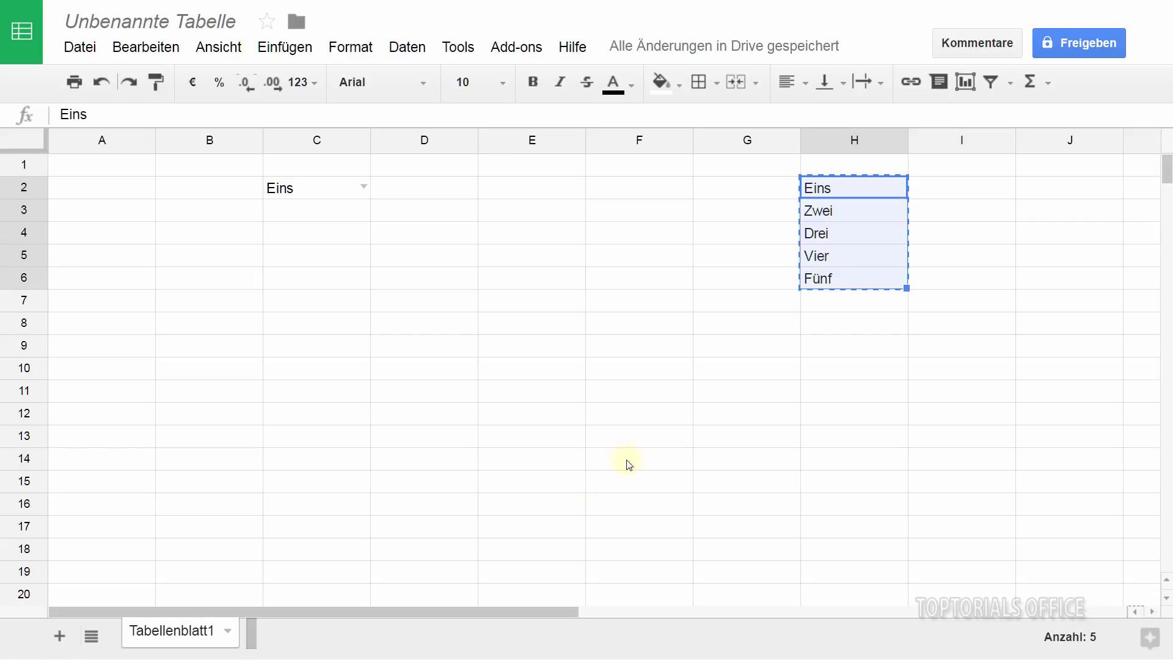
left_click(447, 459)
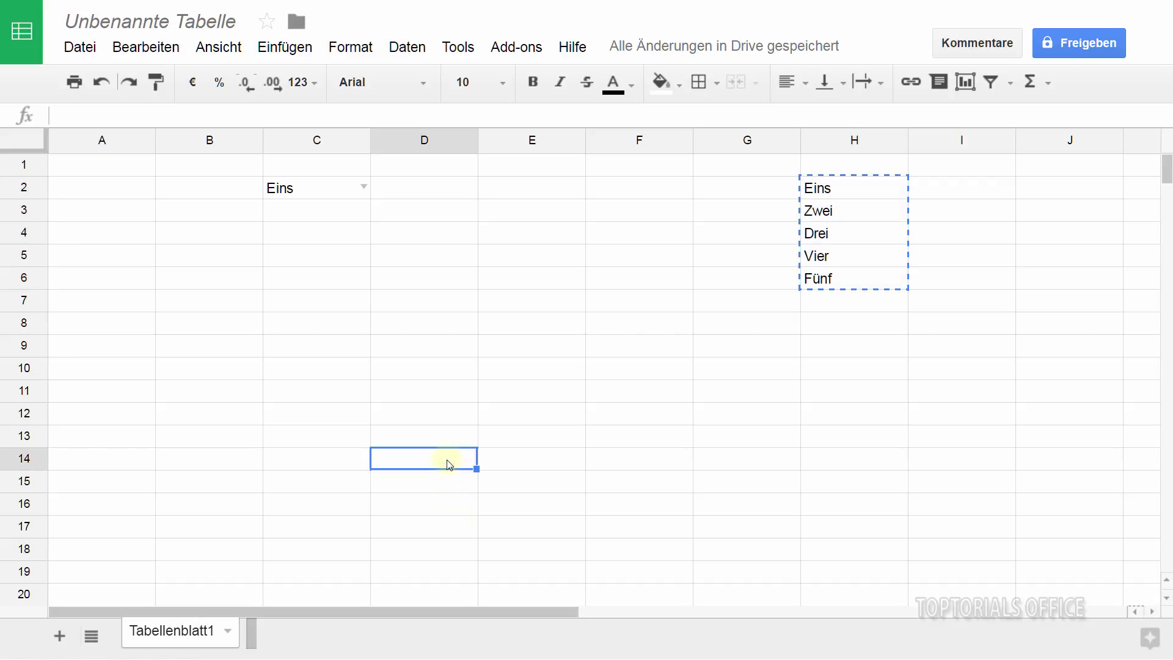
key("ctrl+v")
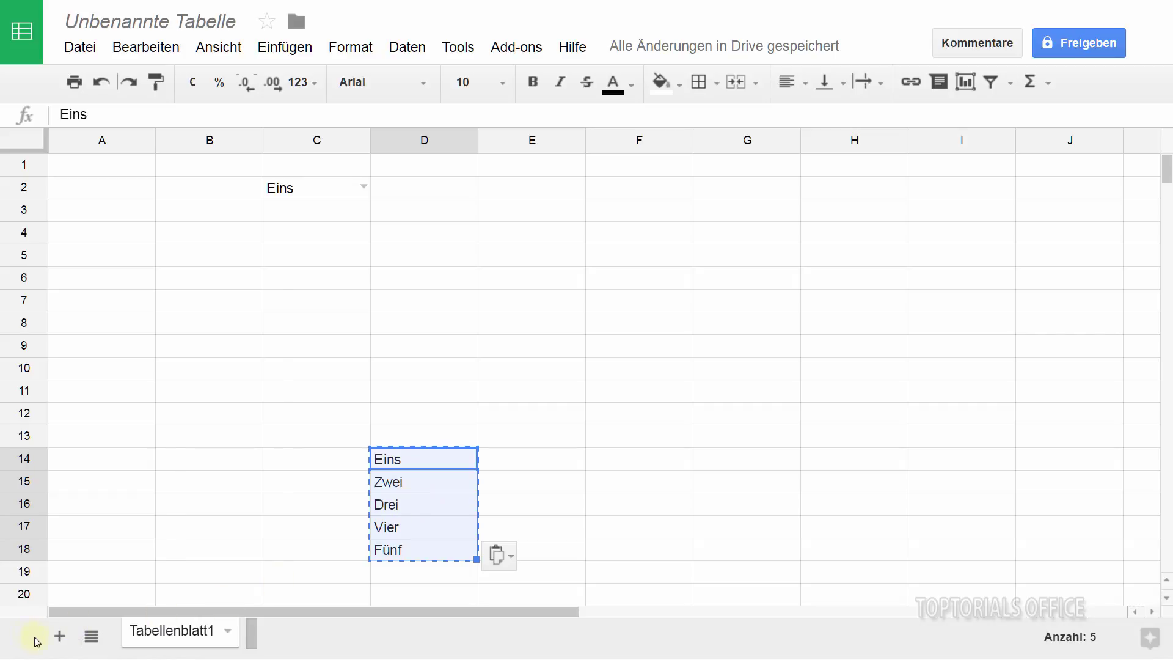
left_click(60, 637)
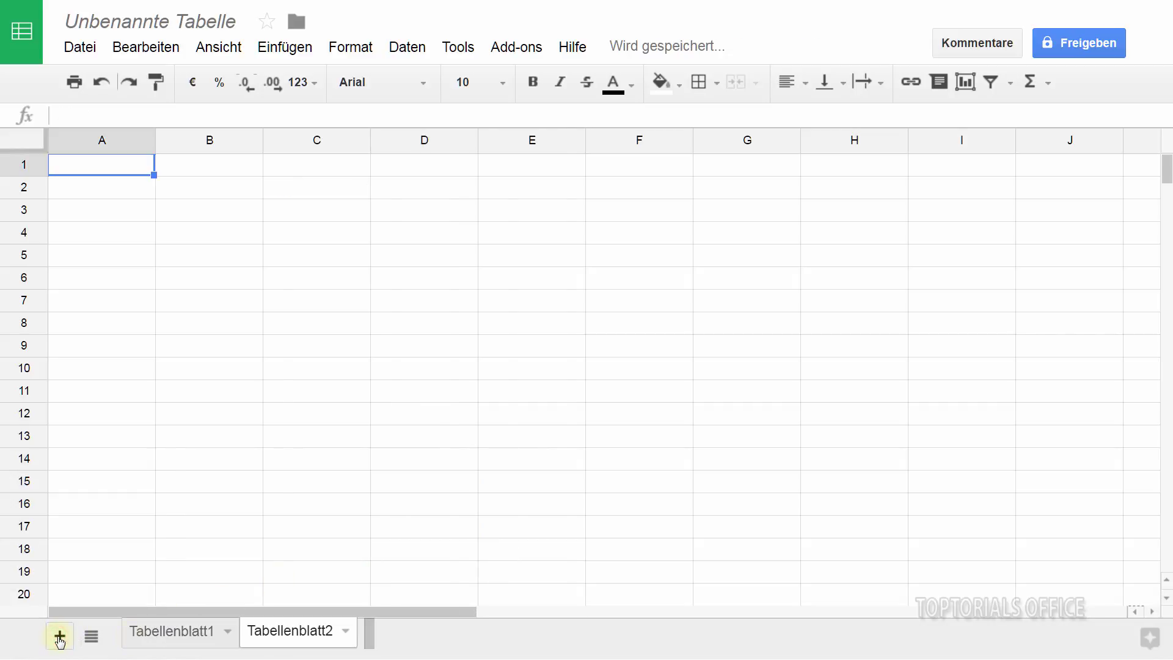
Paste the list into Tabellenblatt2 C3:C7, then choose Zwei from C2's dropdown on Tabellenblatt1.
left_click(317, 207)
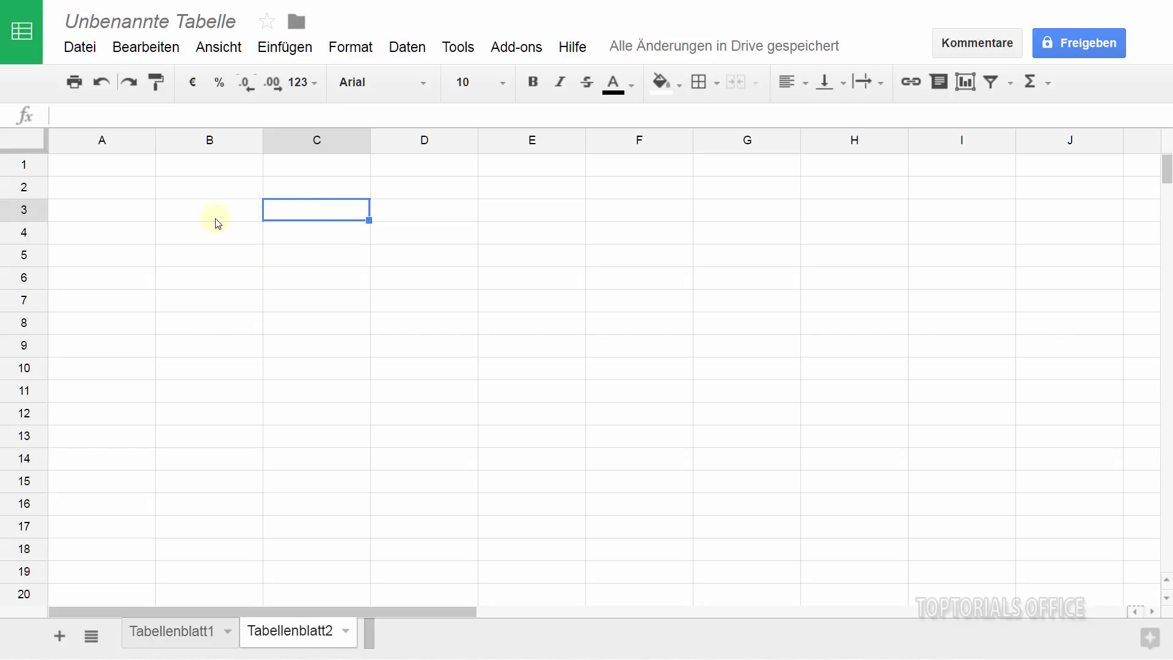
key("ctrl+v")
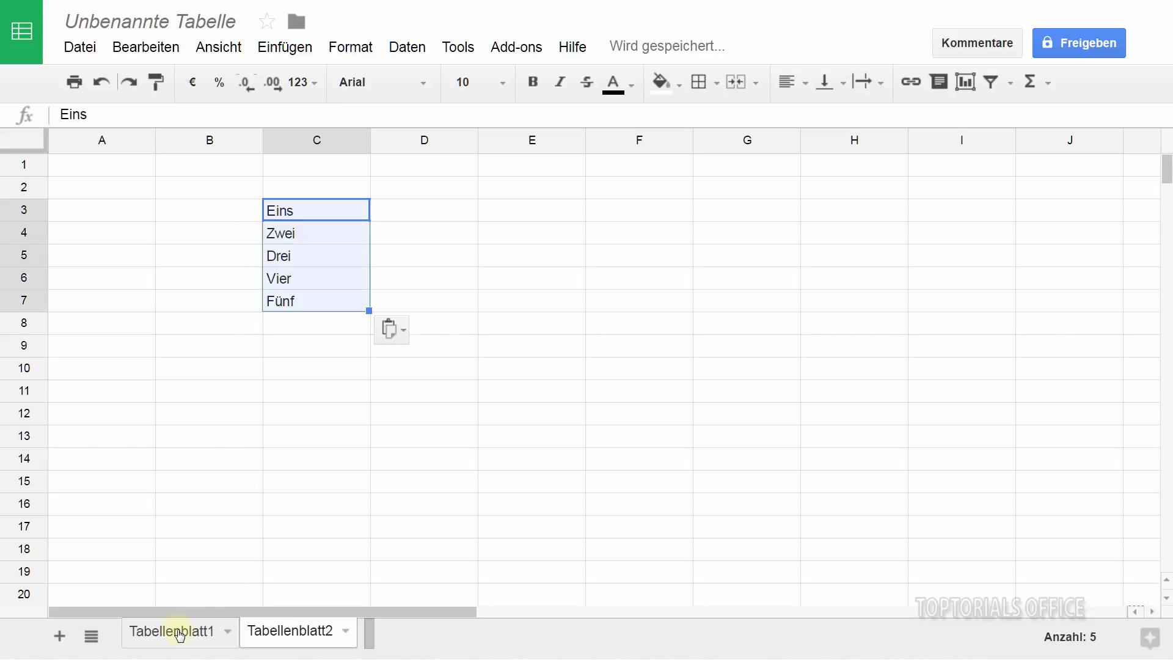
left_click(179, 633)
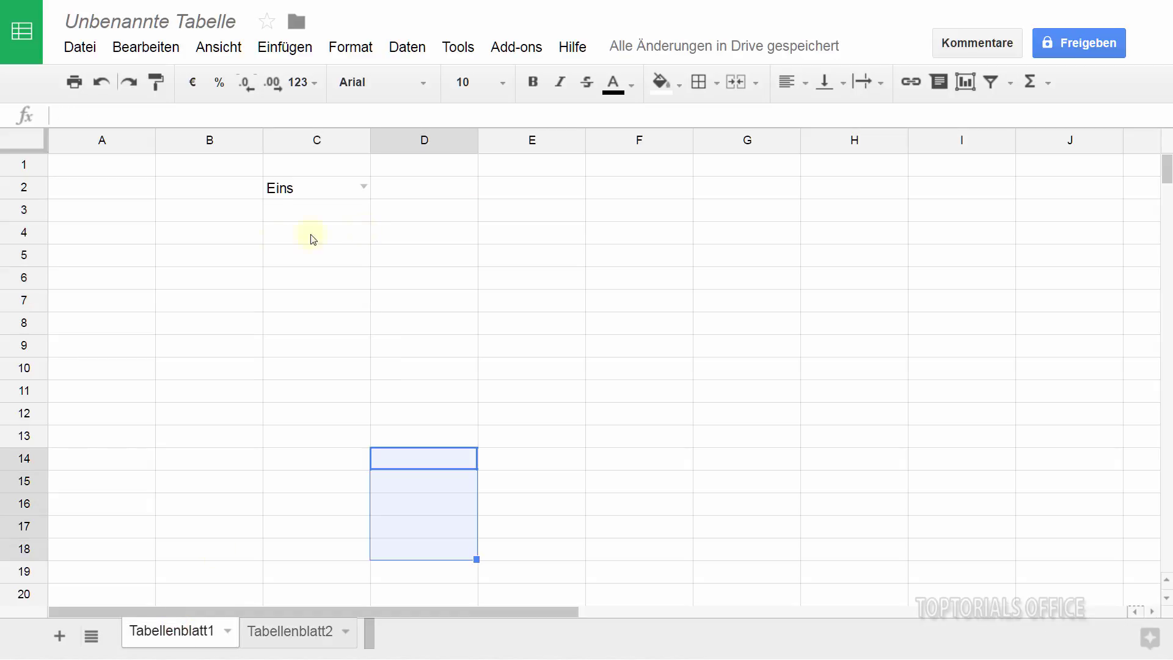
left_click(286, 395)
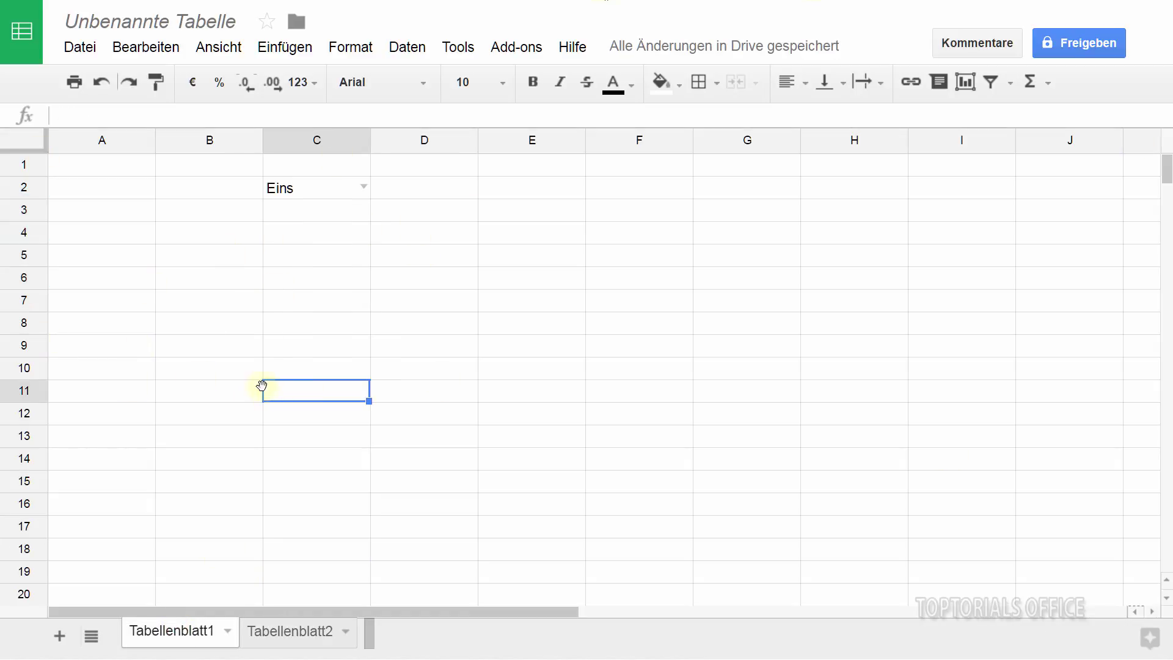
left_click(364, 189)
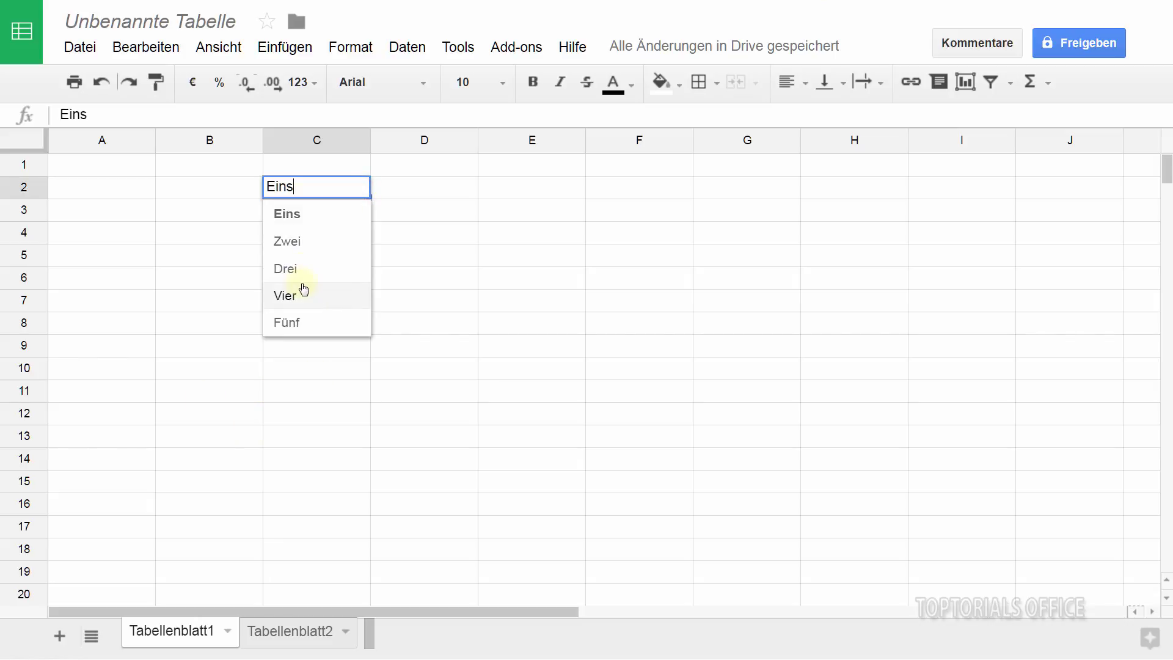
left_click(290, 242)
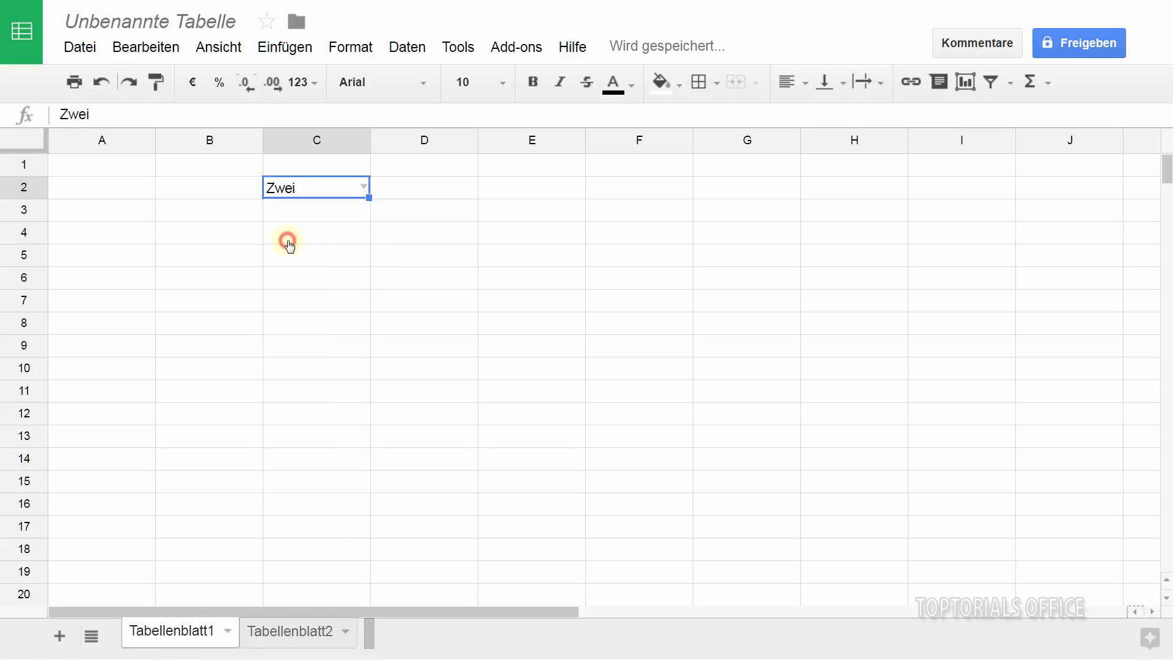
Remove the data validation rule from C2.
right_click(295, 189)
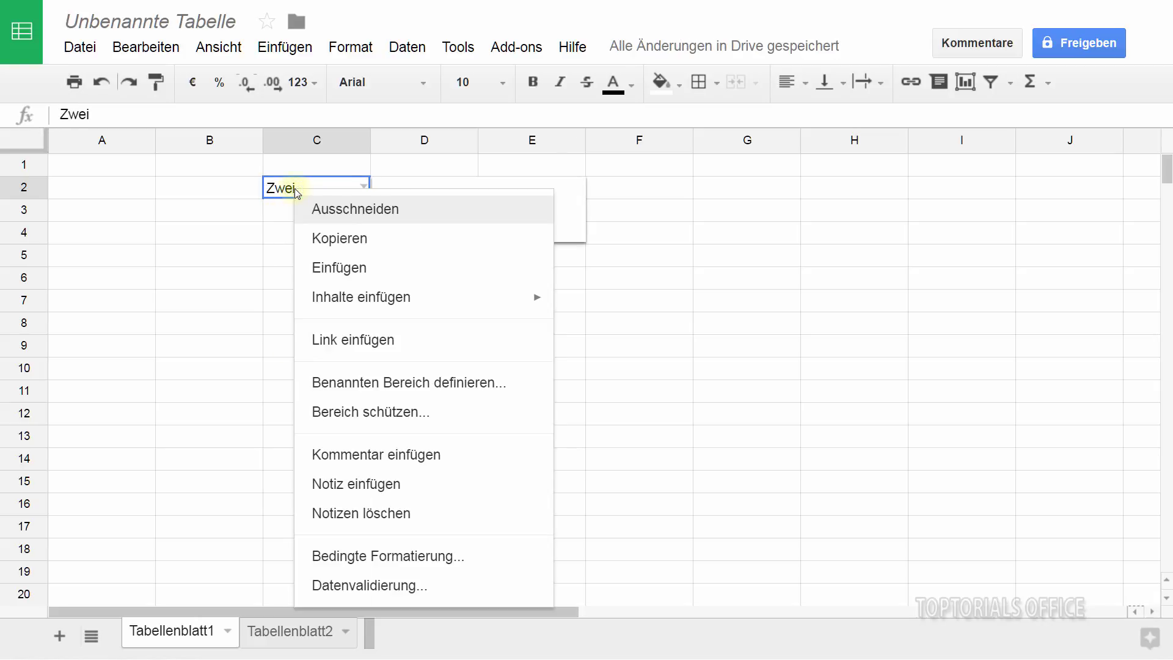
left_click(343, 586)
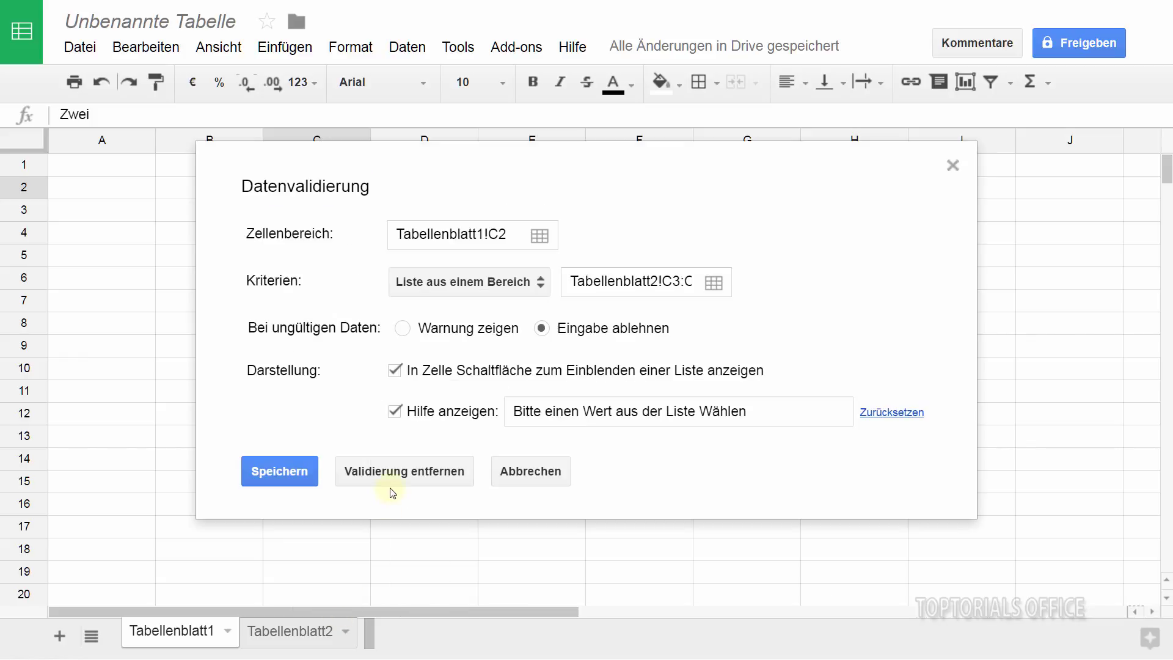
left_click(398, 471)
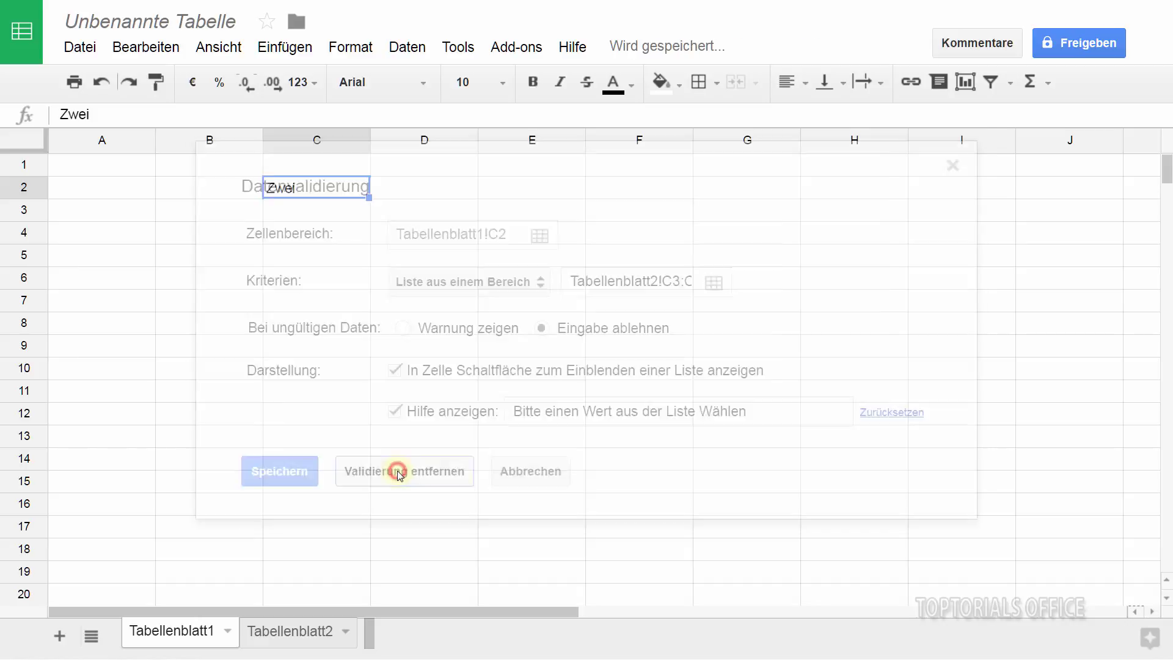
left_click(351, 222)
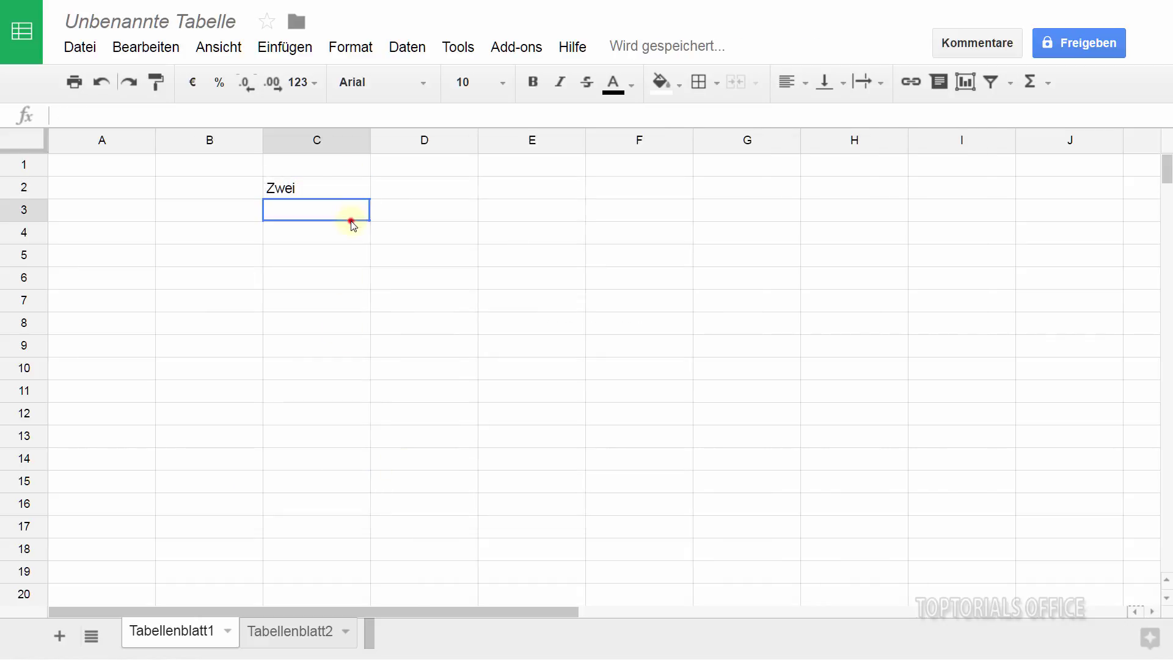
Overwrite C2's Zwei with the free text Sieben.
left_click(330, 197)
type("Sieben")
key("Return")
Delete the Tabellenblatt2 sheet via Löschen, then verify C2 on Tabellenblatt1 still reads 'Sieben'.
left_click(344, 635)
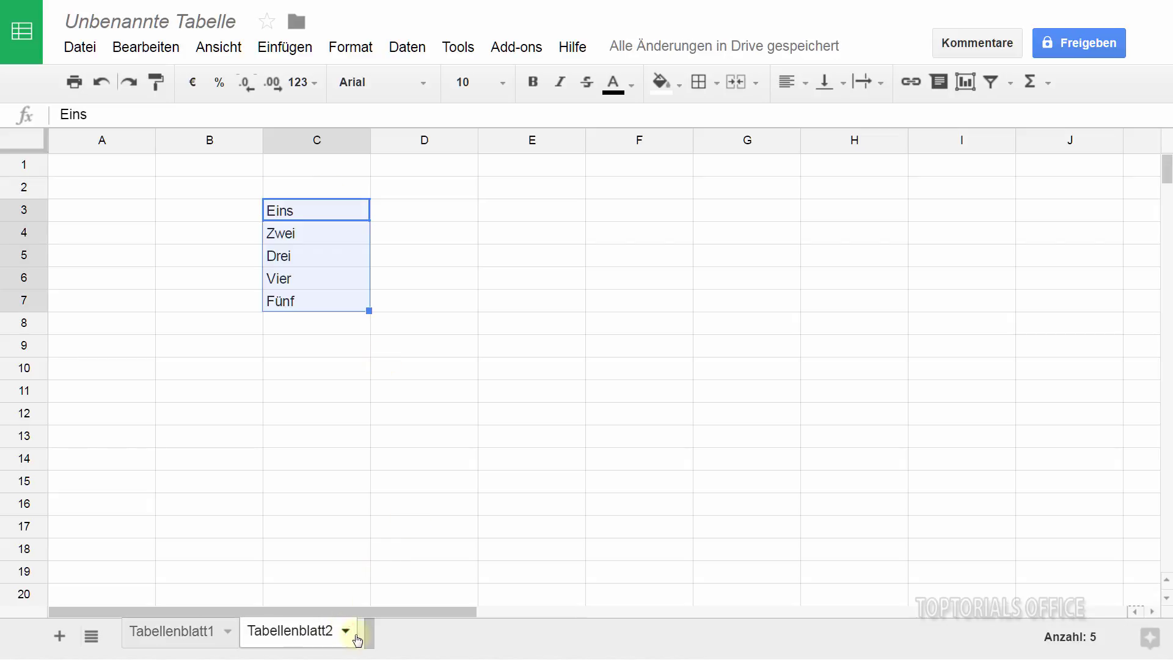
left_click(346, 631)
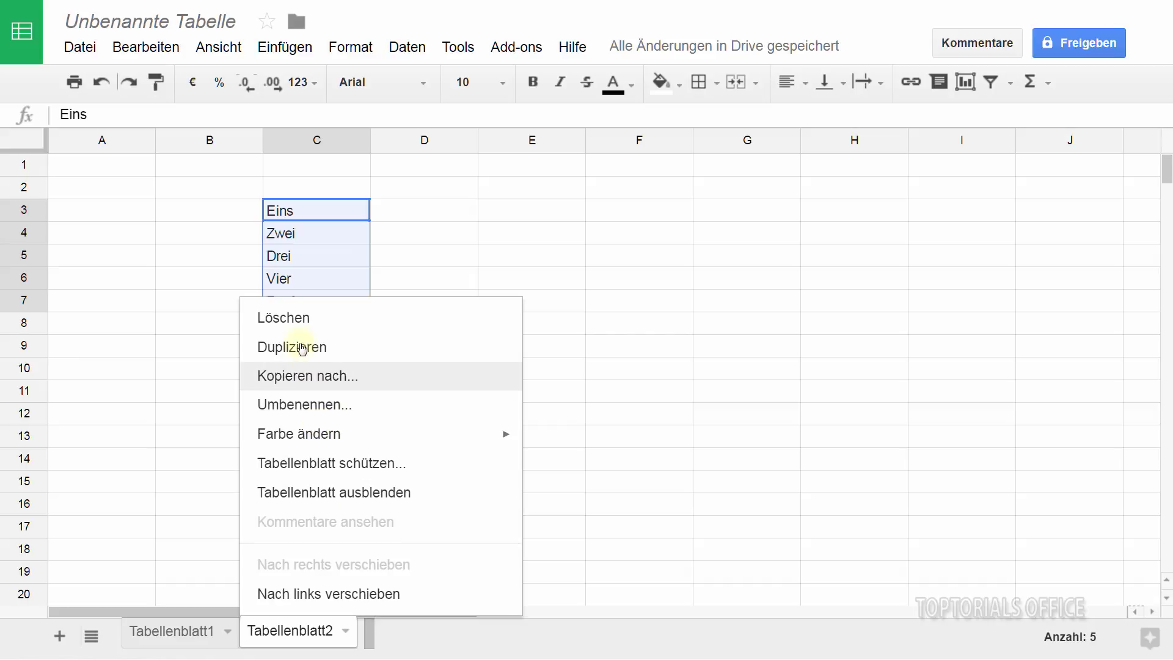
left_click(293, 317)
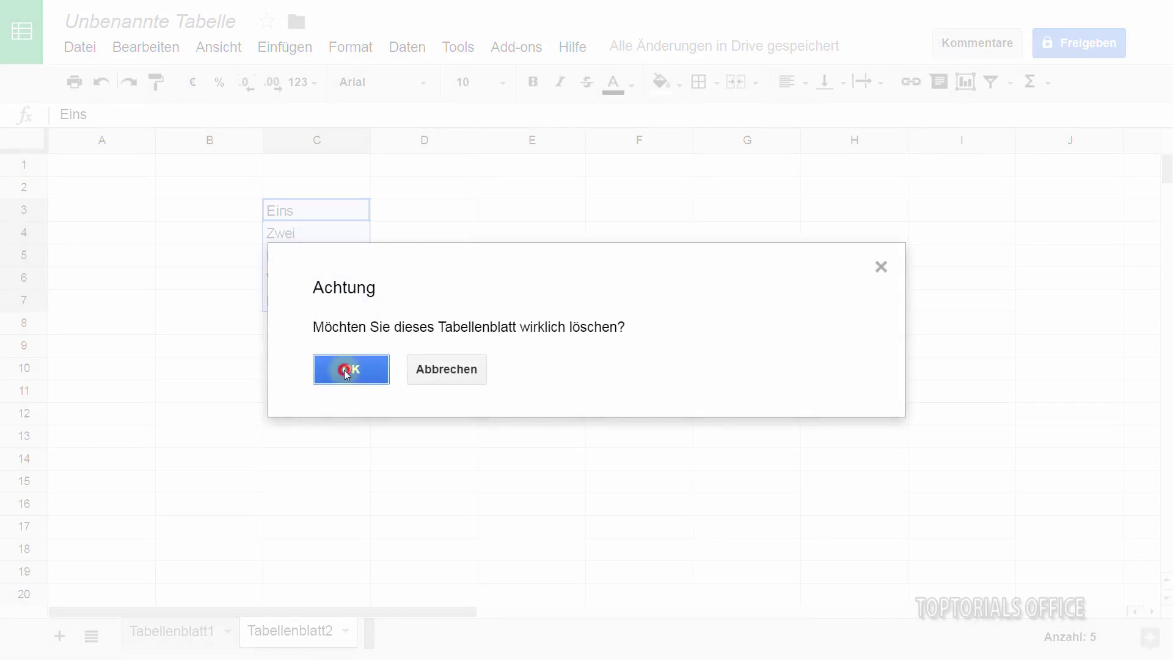
left_click(344, 371)
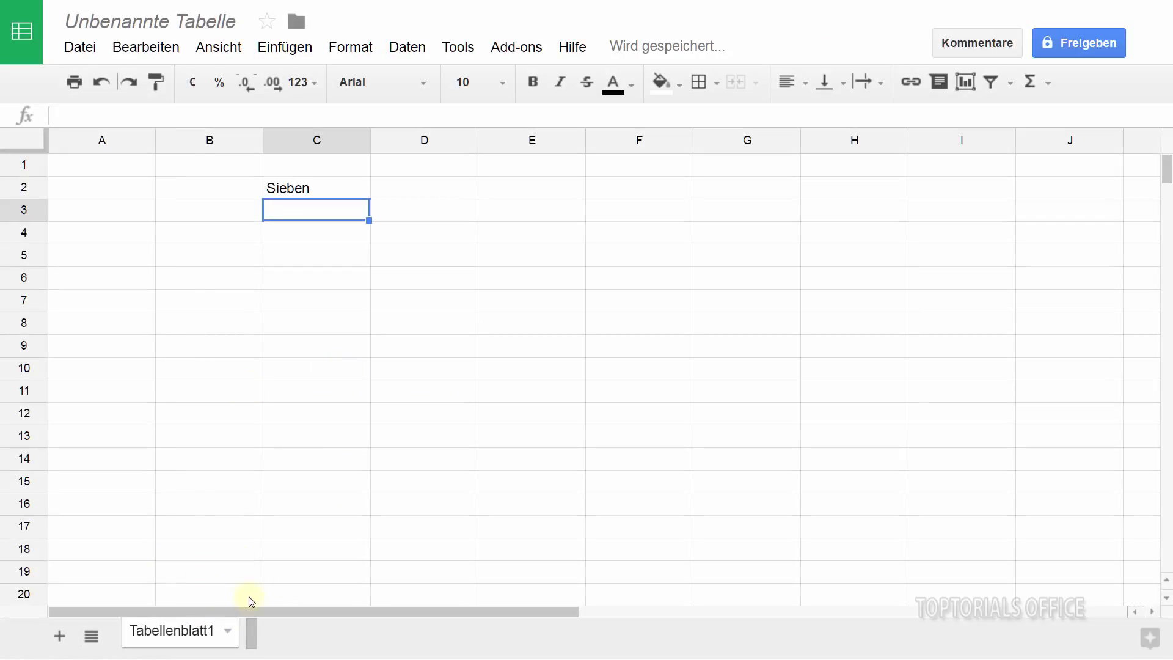
left_click(316, 190)
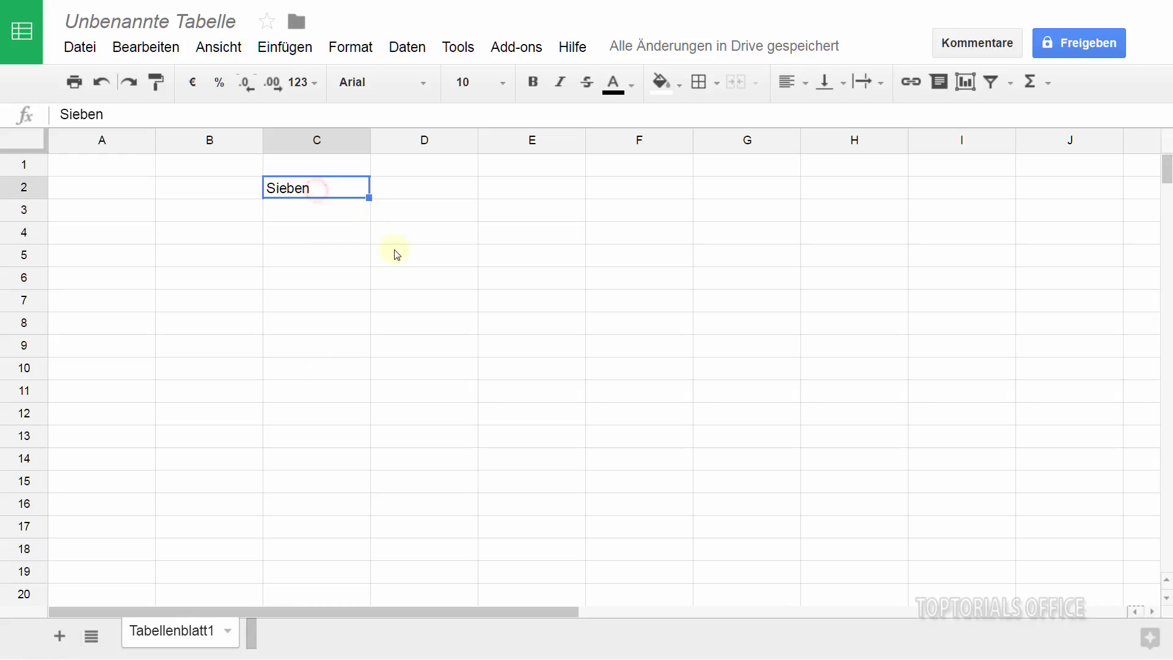
left_click(390, 214)
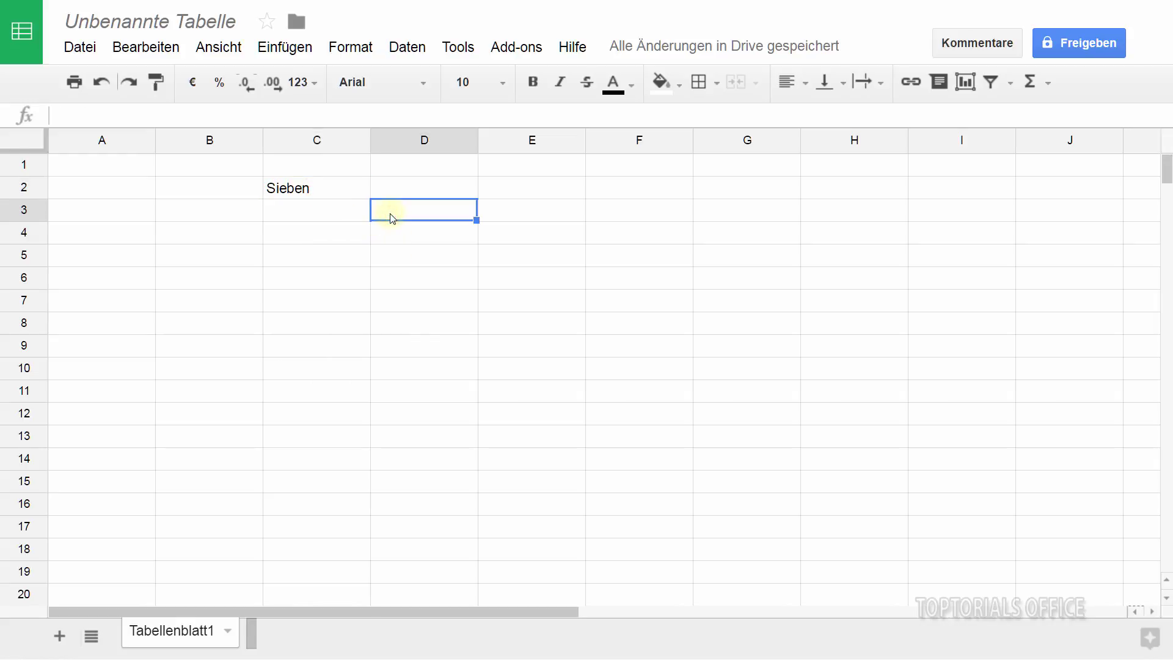